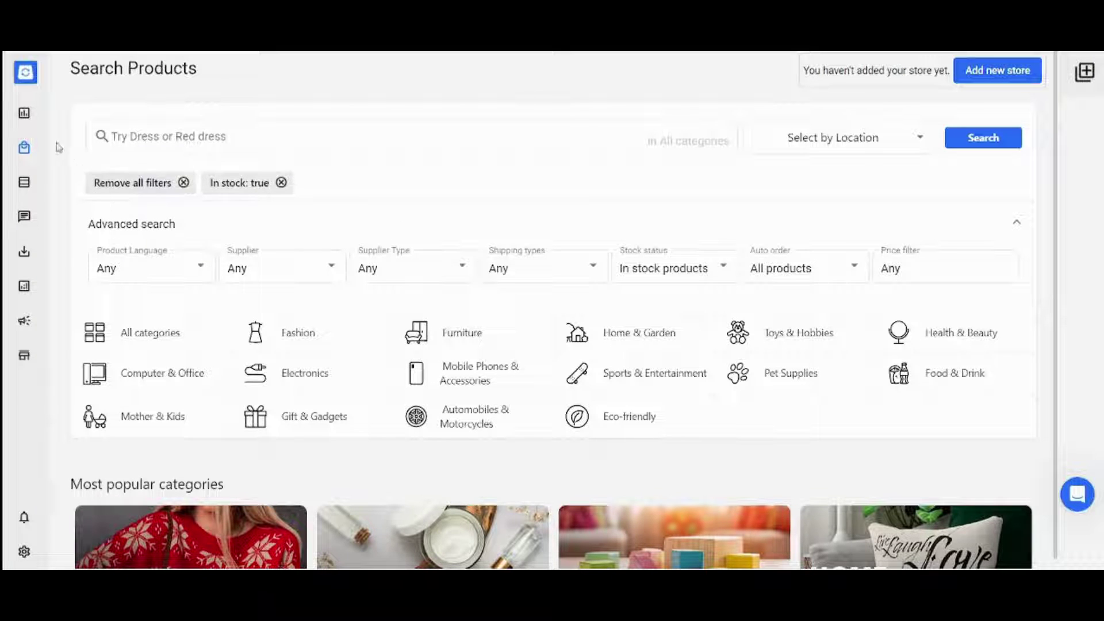
# - Return from Syncee's product search to the Shopify admin Home page with its 0/7 setup guide
pyautogui.moveTo(38, 121)
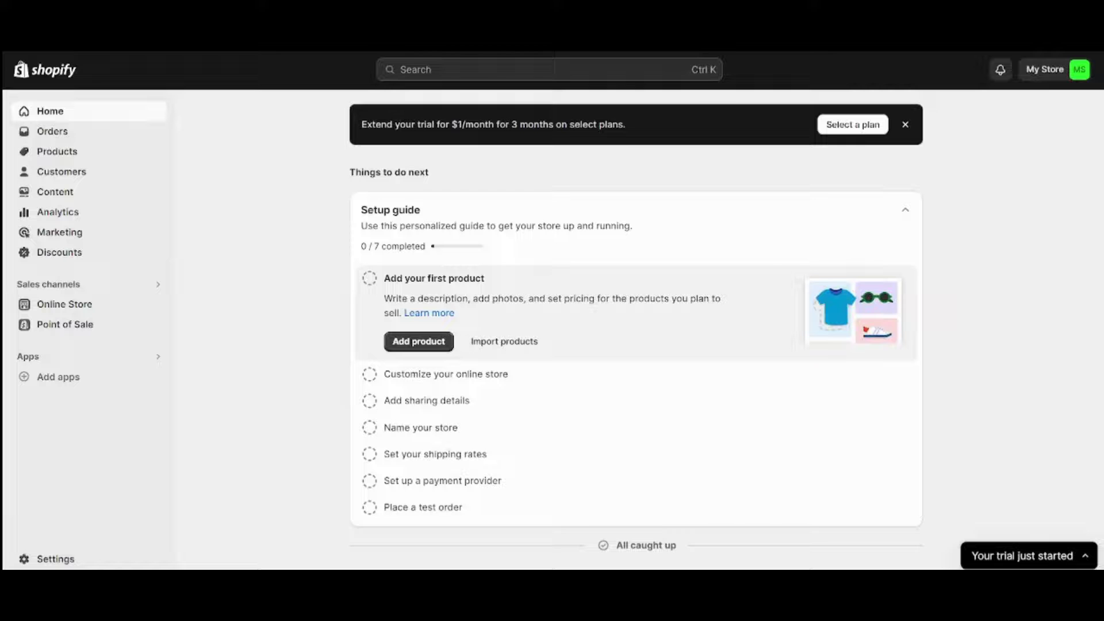
# - Open the full Shopify App Store from the Add apps 'Picked for you' recommendations
pyautogui.click(90, 378)
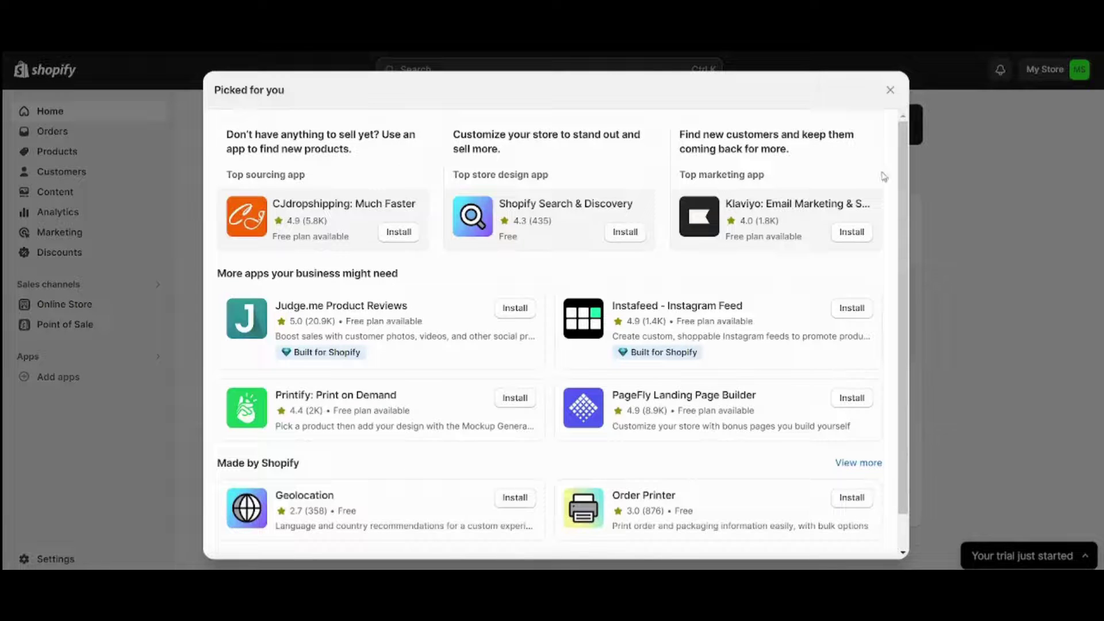
pyautogui.scroll(-1, 906, 190)
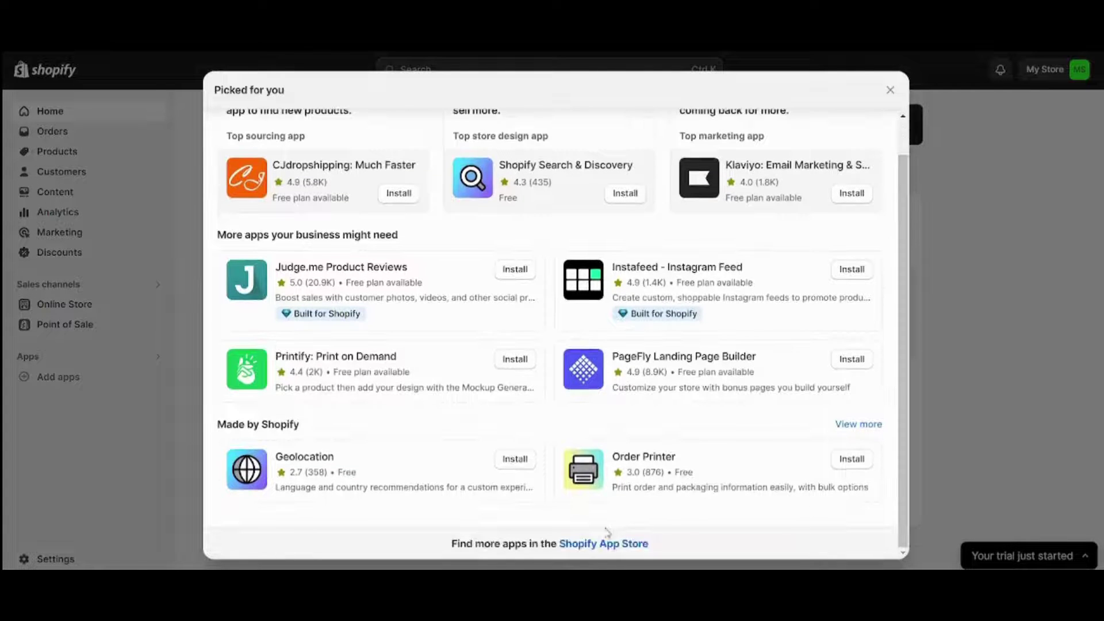
pyautogui.click(605, 545)
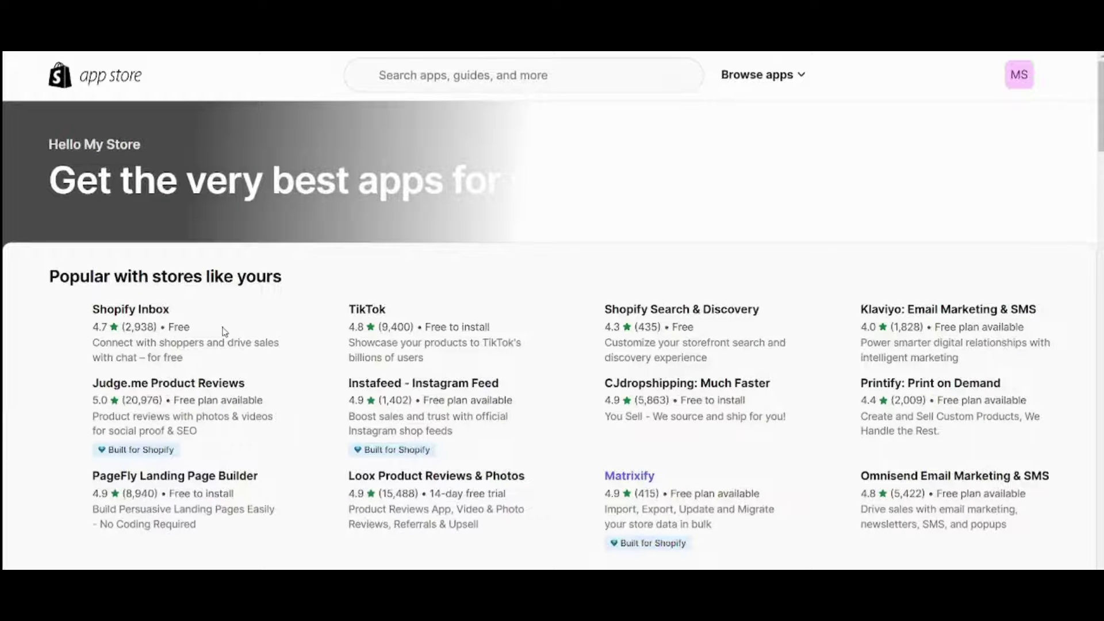
# - Search the App Store for 'syncee' and start installing Syncee - Global Dropshipping
pyautogui.click(437, 75)
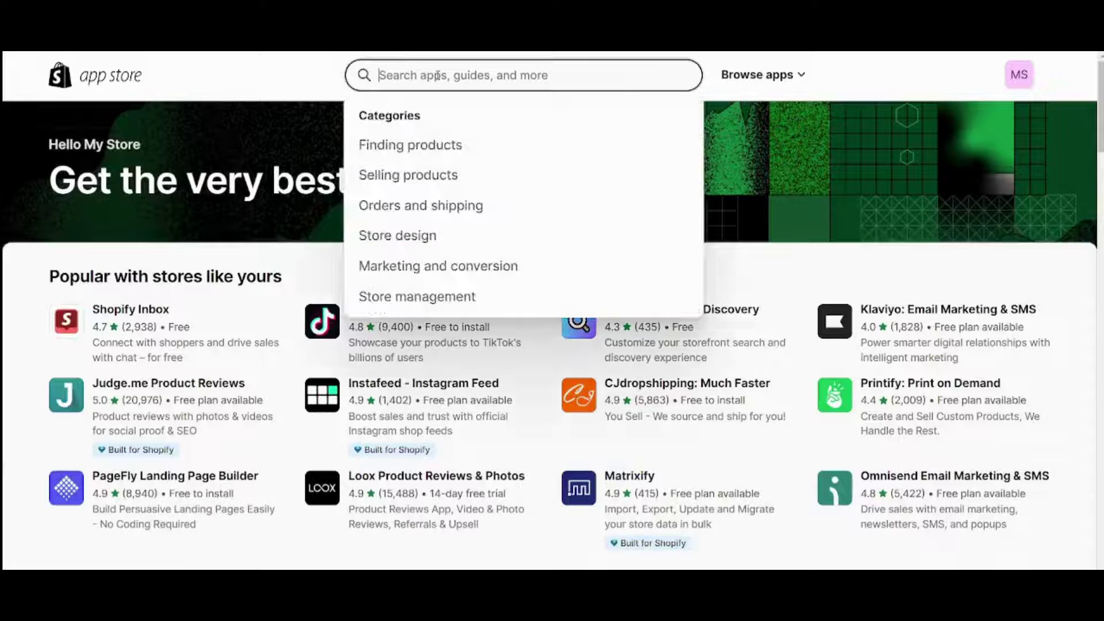
pyautogui.write('syncee')
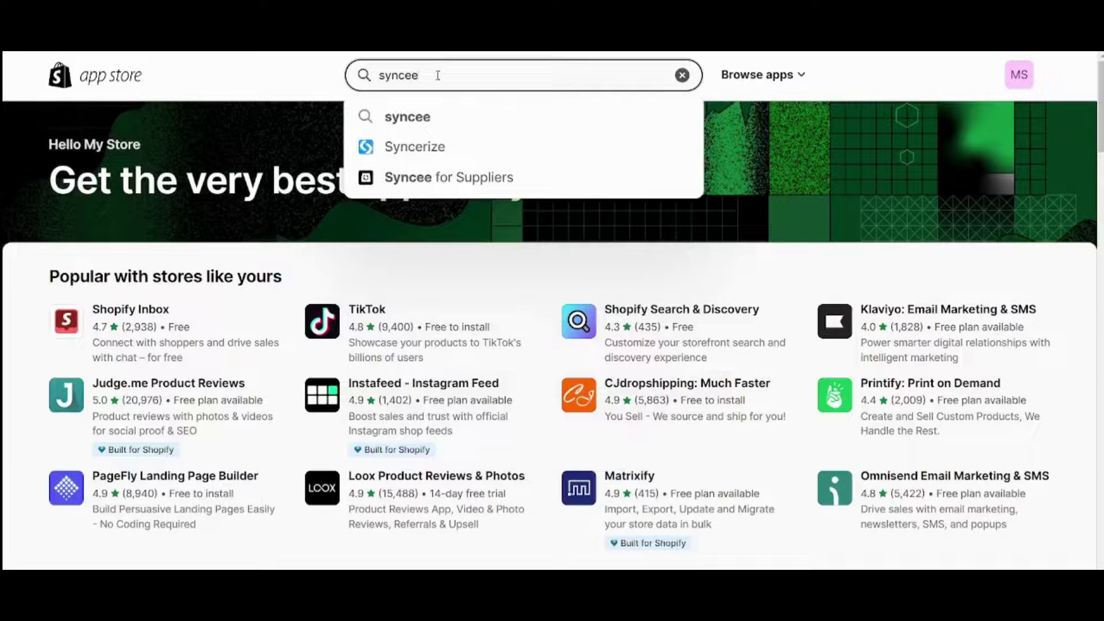
pyautogui.click(455, 146)
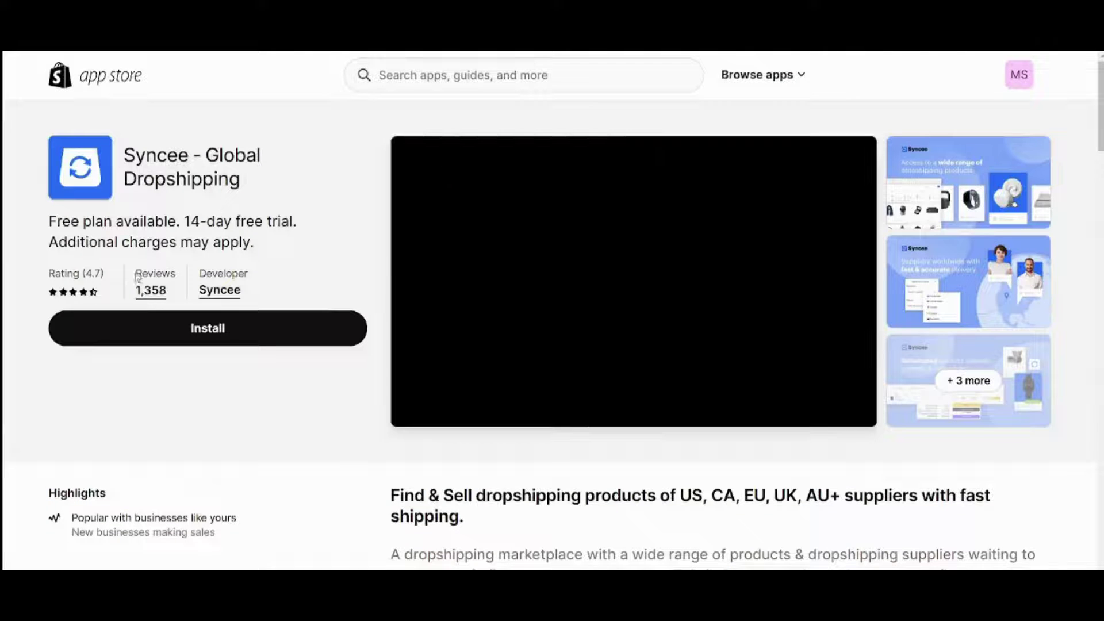
pyautogui.click(206, 333)
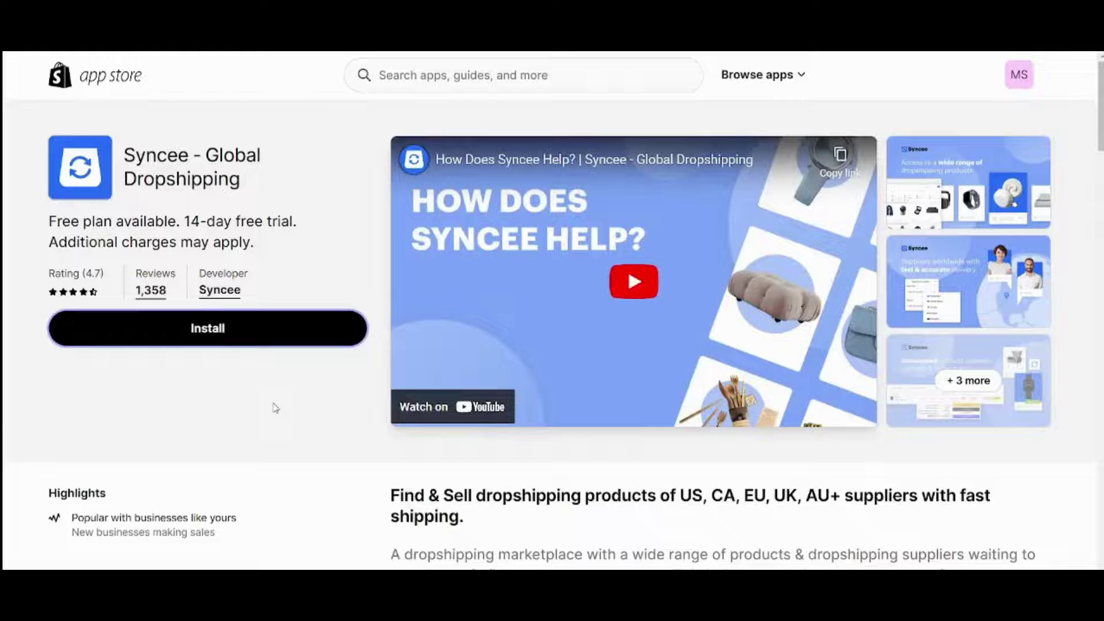
pyautogui.click(215, 328)
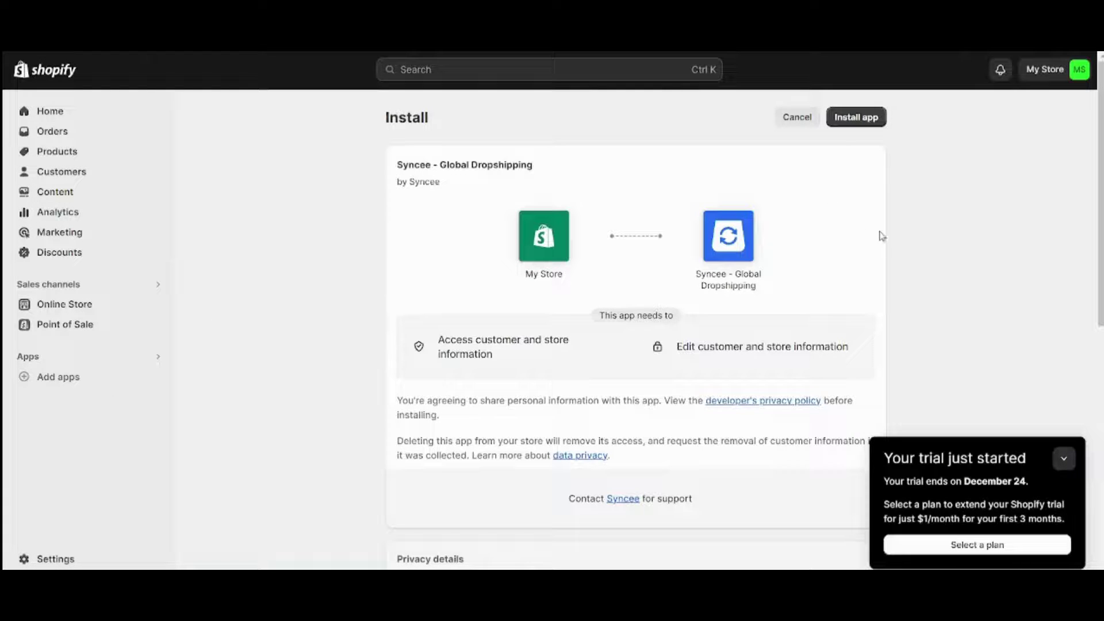
# - Approve the Syncee app install and collapse the trial-started notice
pyautogui.click(868, 118)
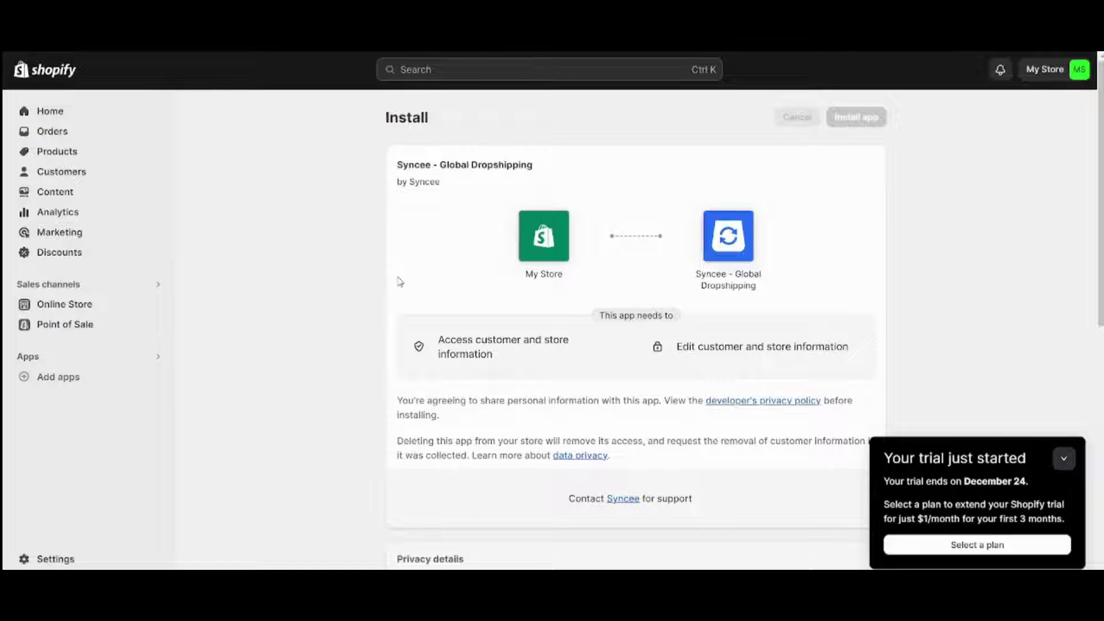
pyautogui.click(1066, 460)
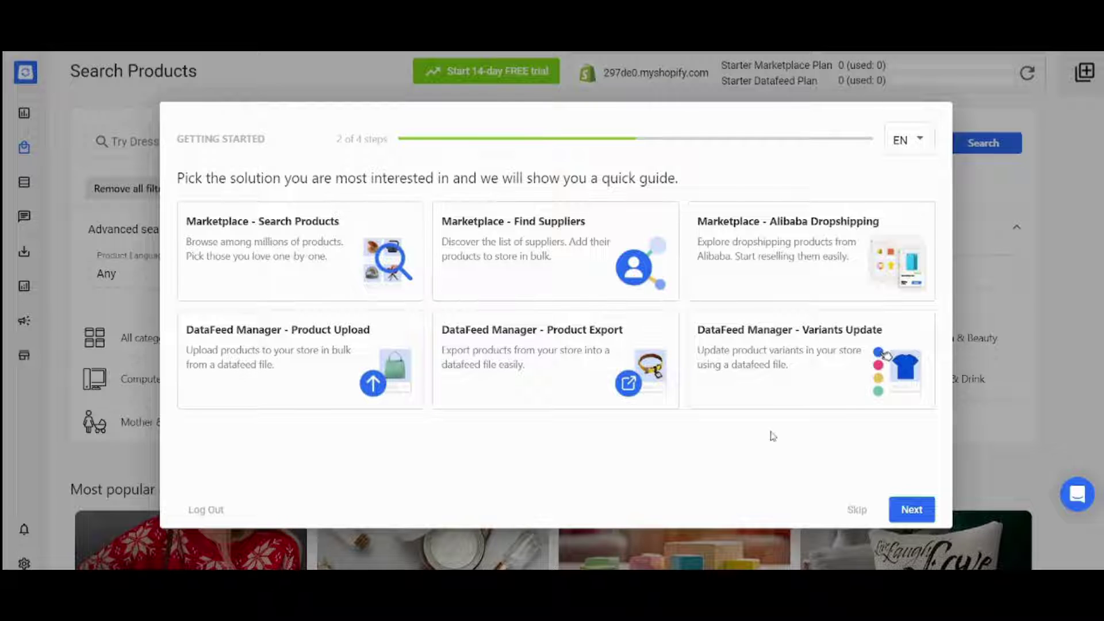
# - Skip the Getting Started solution choice and decline the plan upgrade for now
pyautogui.click(859, 513)
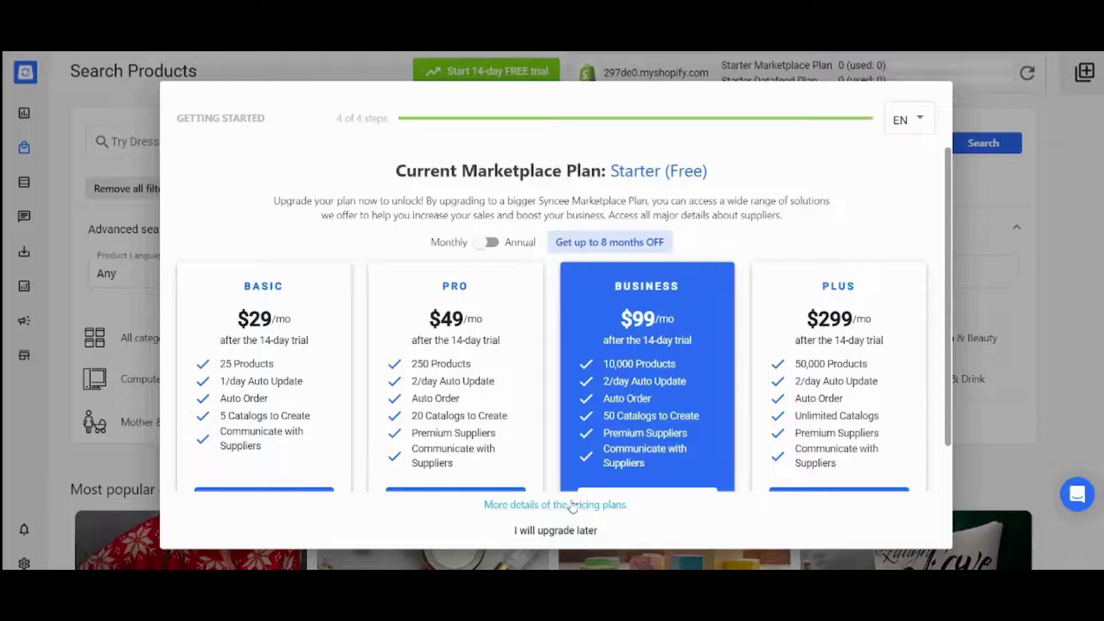
pyautogui.click(552, 535)
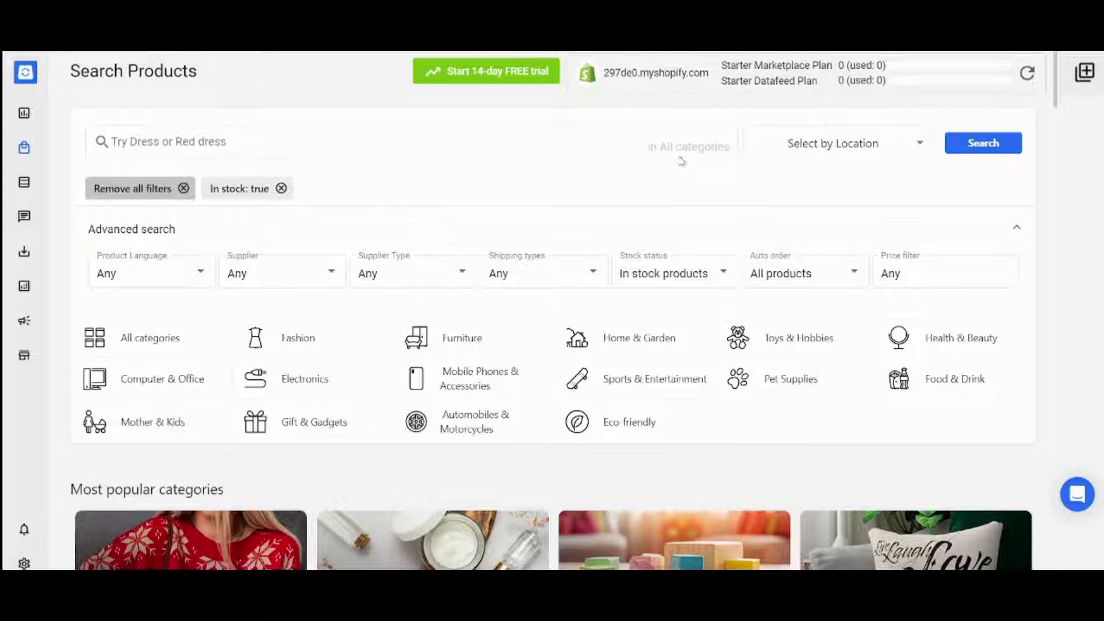
# - Set the location filter to ships from Australia and ships to Worldwide
pyautogui.click(840, 150)
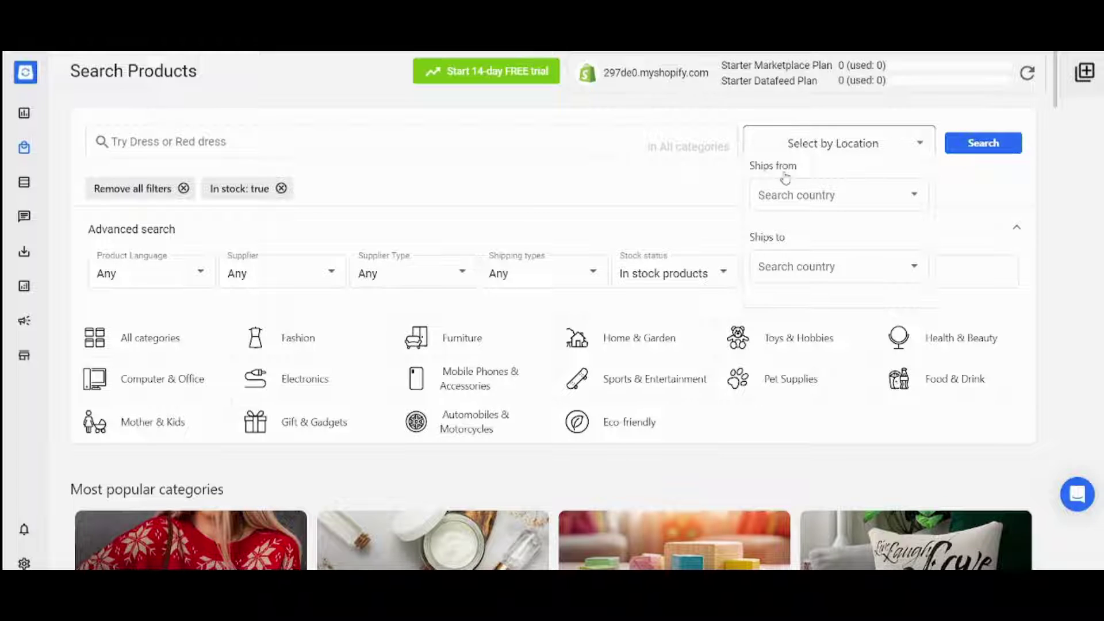
pyautogui.click(803, 190)
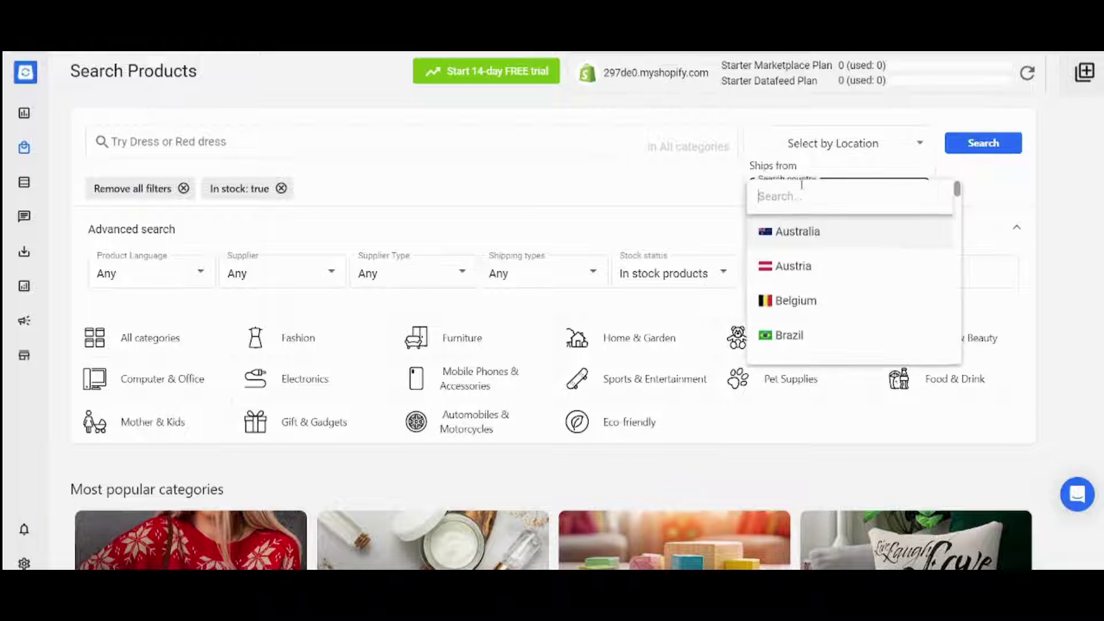
pyautogui.click(810, 237)
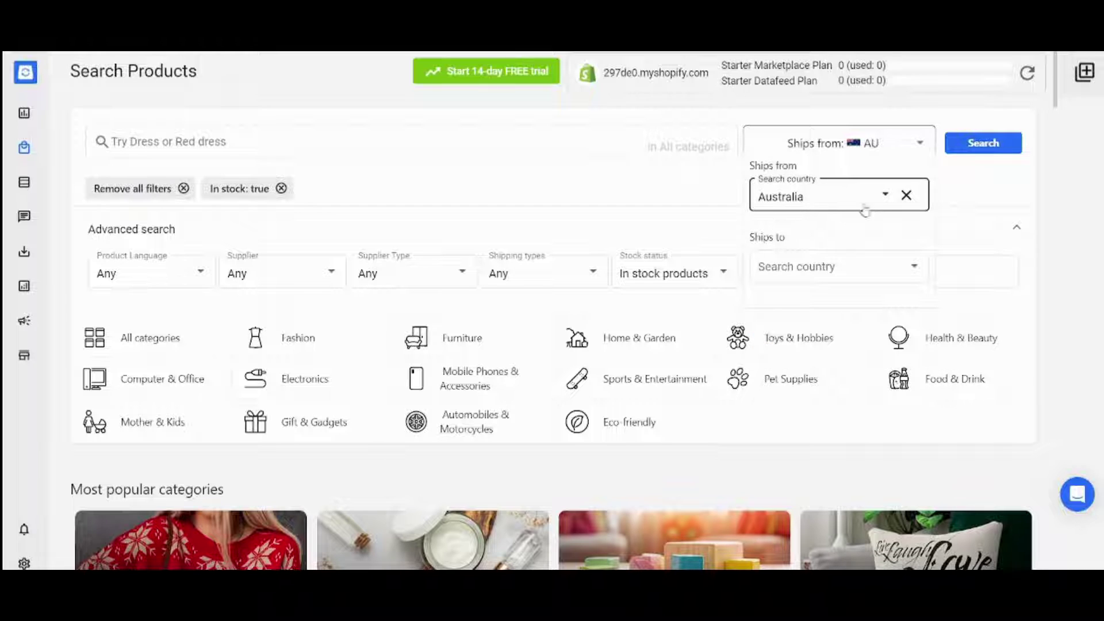
pyautogui.click(838, 194)
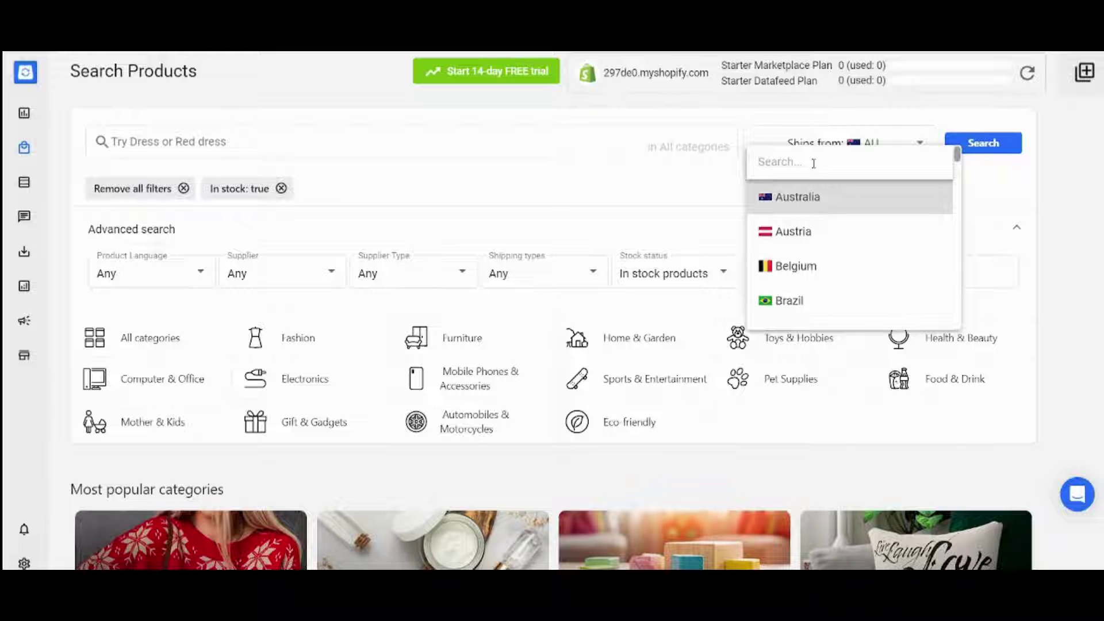
pyautogui.click(832, 196)
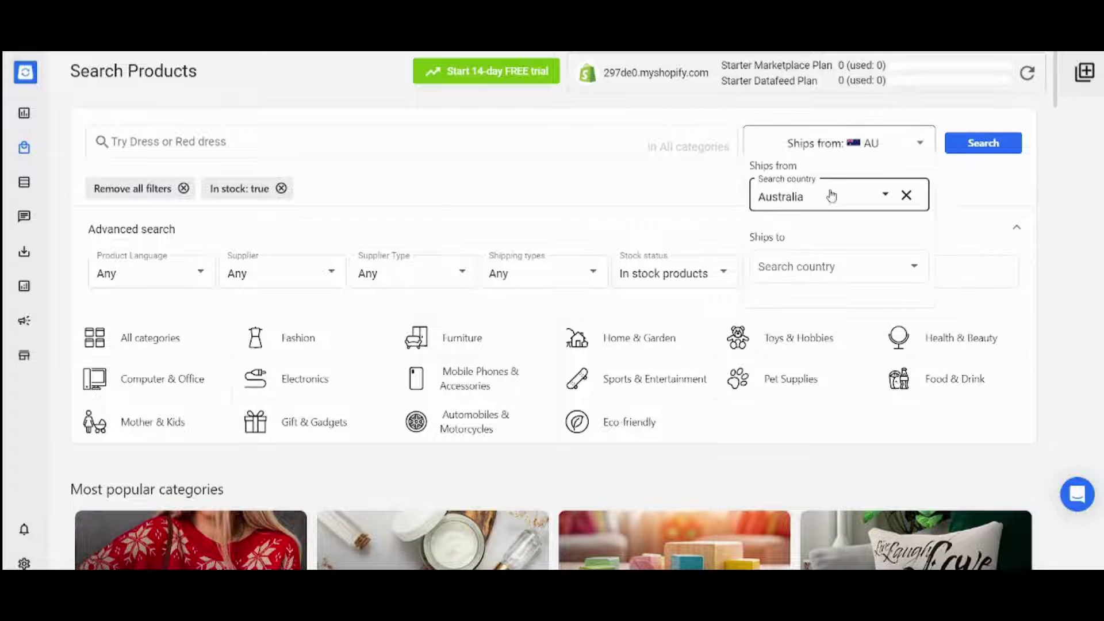
pyautogui.click(800, 261)
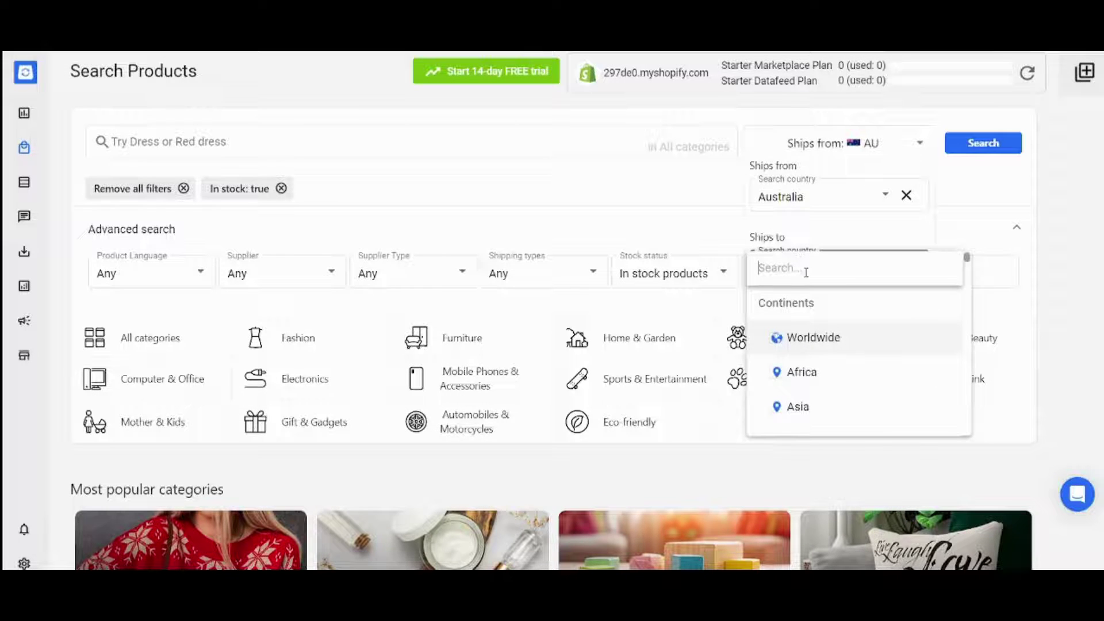
pyautogui.click(830, 342)
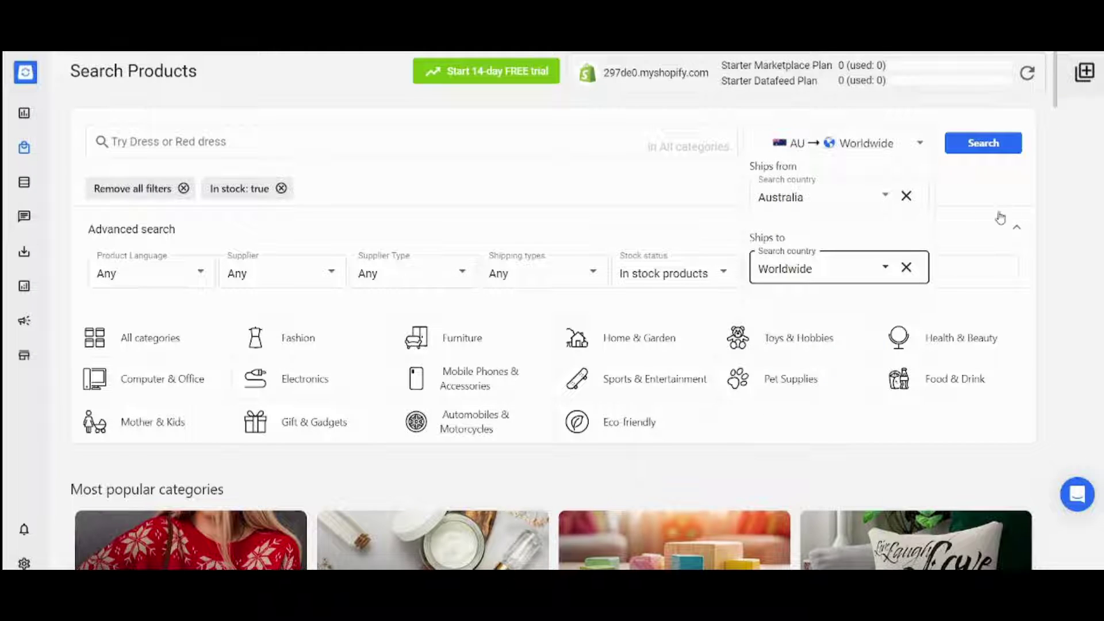
pyautogui.click(992, 192)
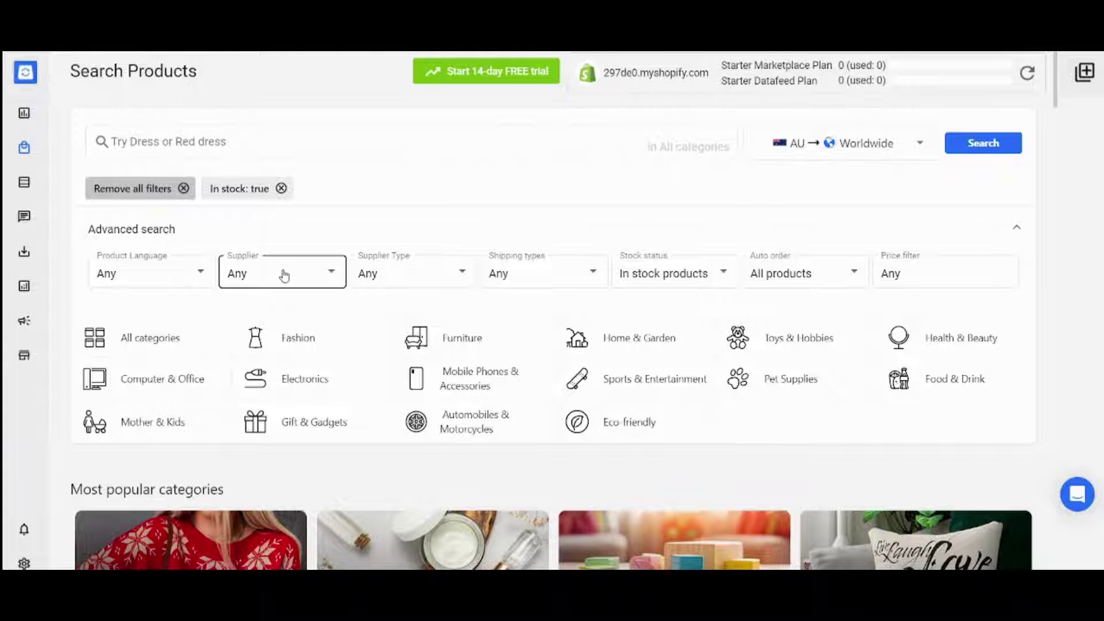
# - Search the Fashion category with supplier type Free to use and browse the results
pyautogui.click(304, 339)
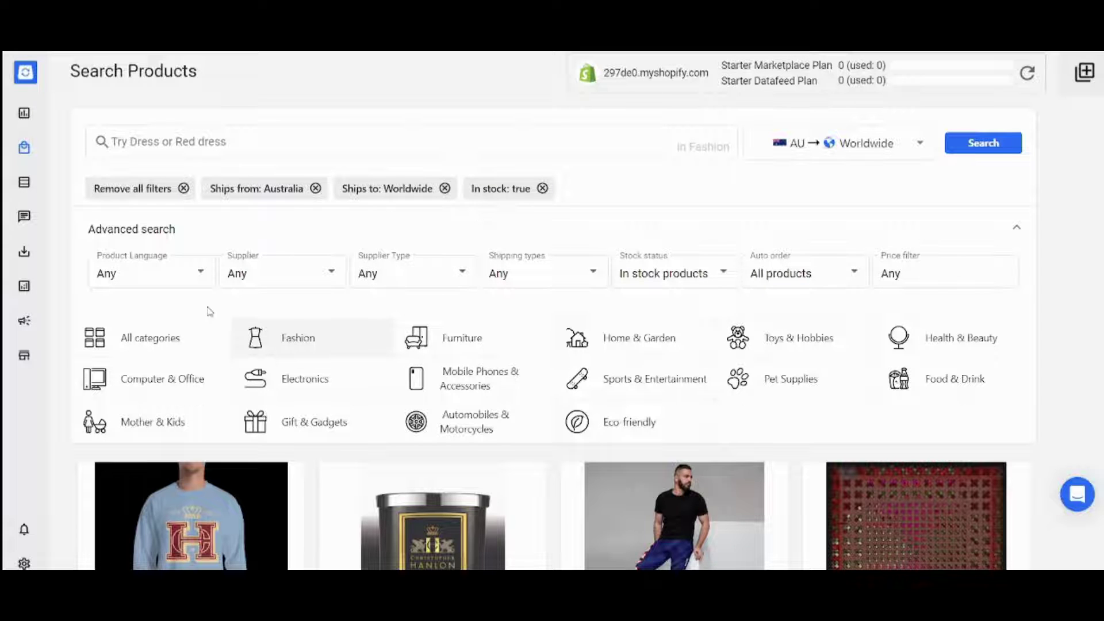
pyautogui.click(400, 274)
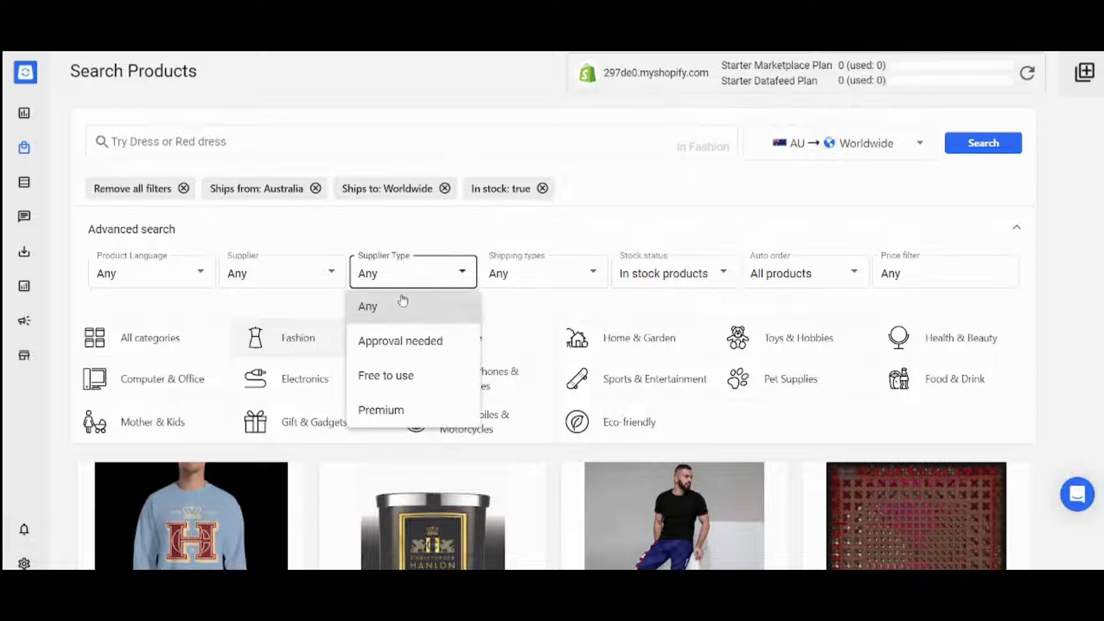
pyautogui.click(392, 378)
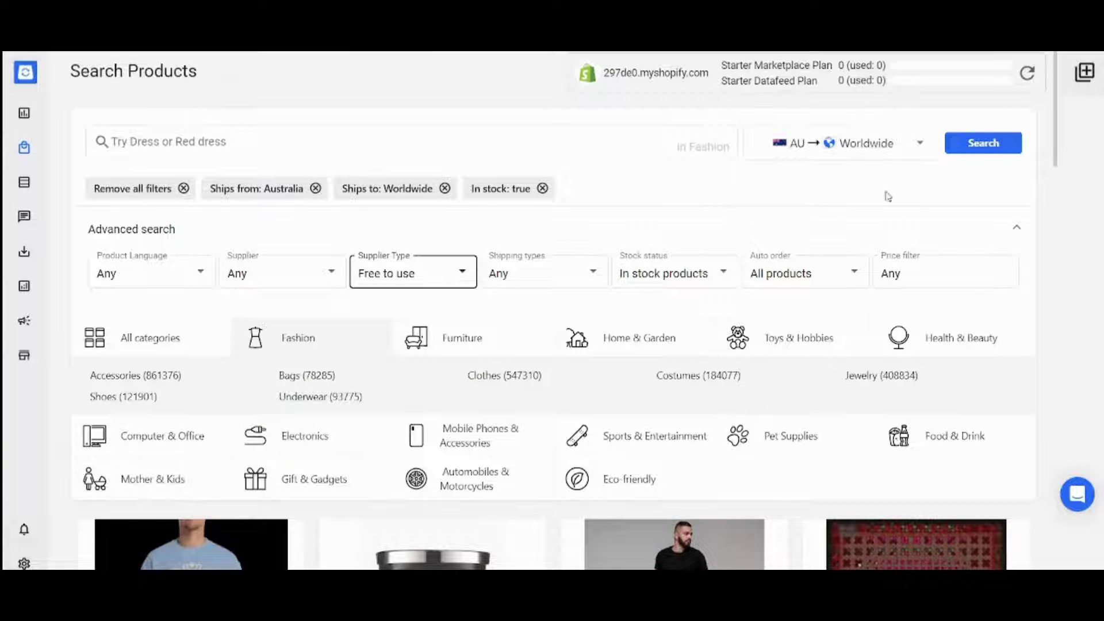
pyautogui.click(983, 143)
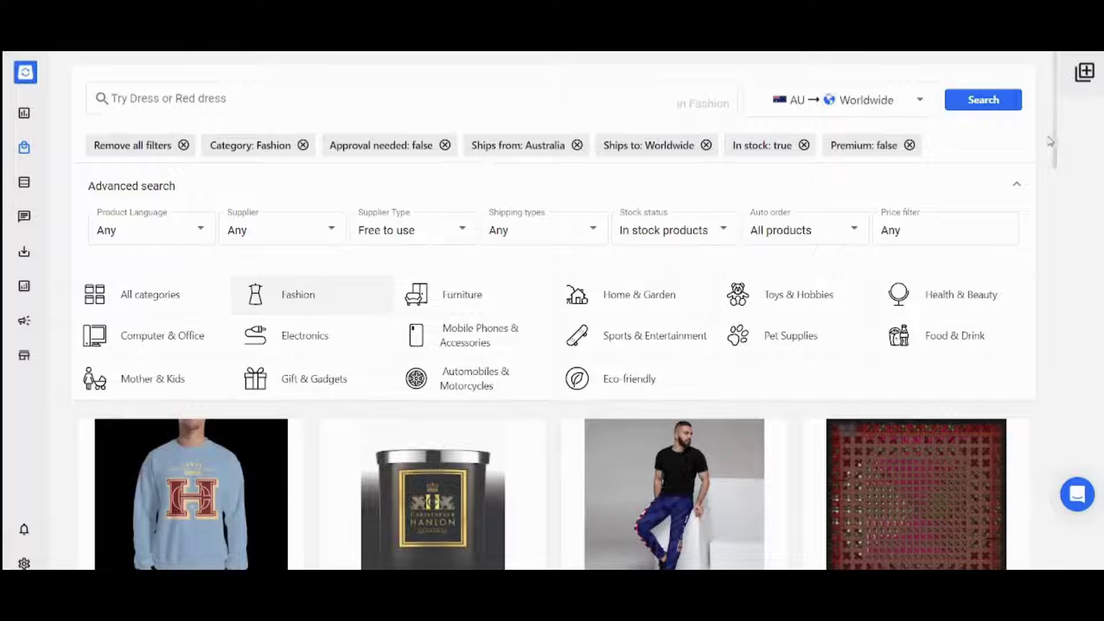
pyautogui.scroll(-1, 1062, 142)
pyautogui.scroll(-4, 1063, 142)
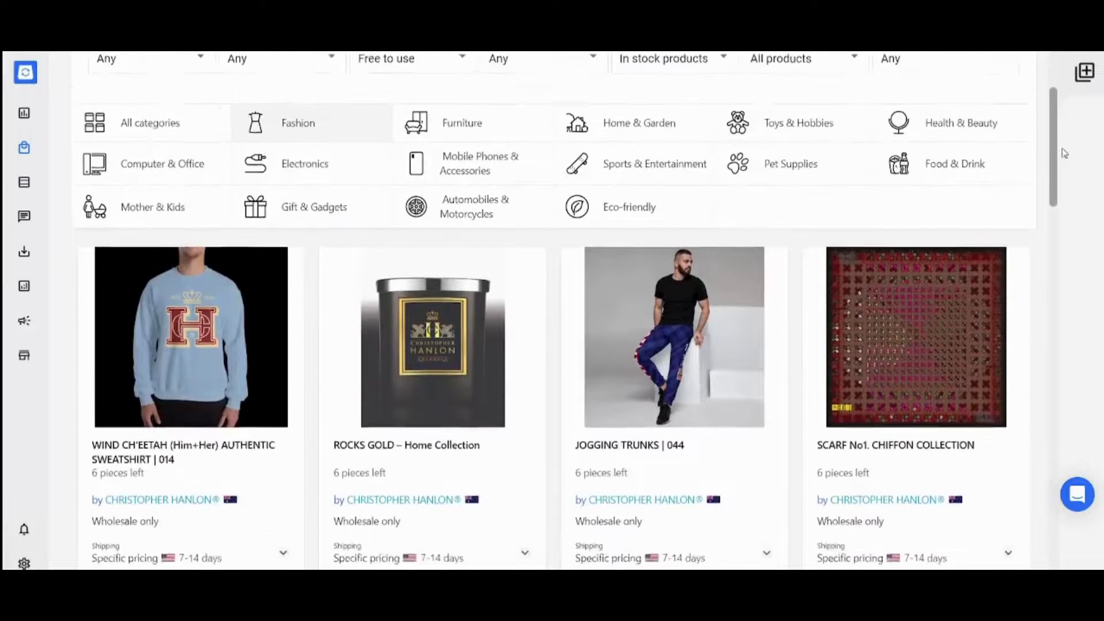
pyautogui.scroll(-2, 1078, 201)
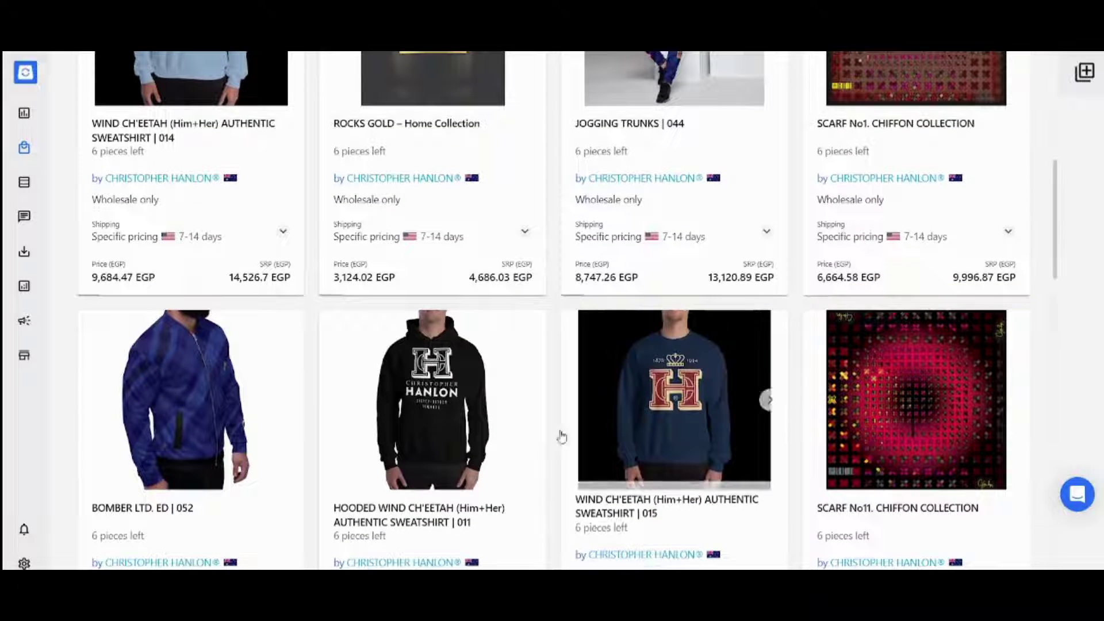
# - Open the BOMBER LTD. ED | 052 jacket's preview and scroll through its pricing
pyautogui.click(180, 401)
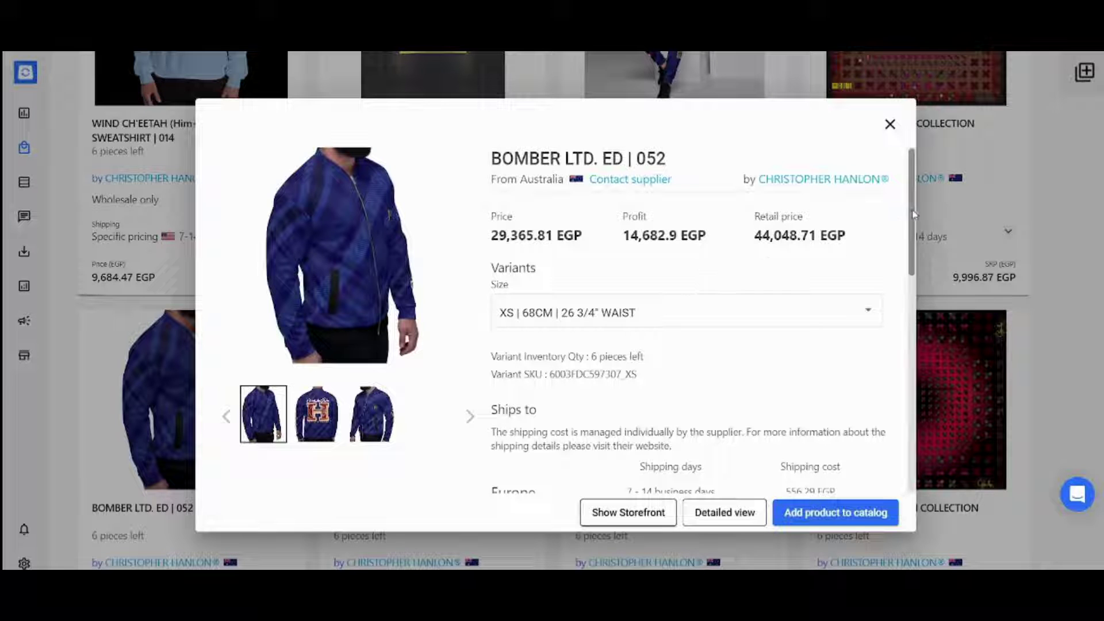
pyautogui.moveTo(914, 215); pyautogui.dragTo(914, 232)
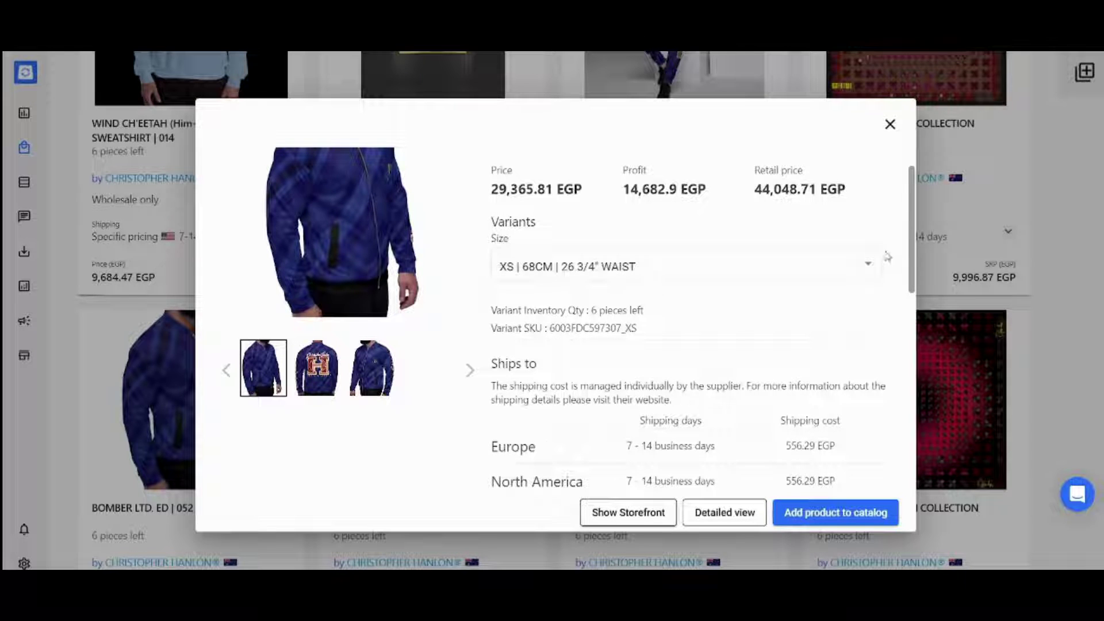
pyautogui.moveTo(907, 257); pyautogui.dragTo(914, 333)
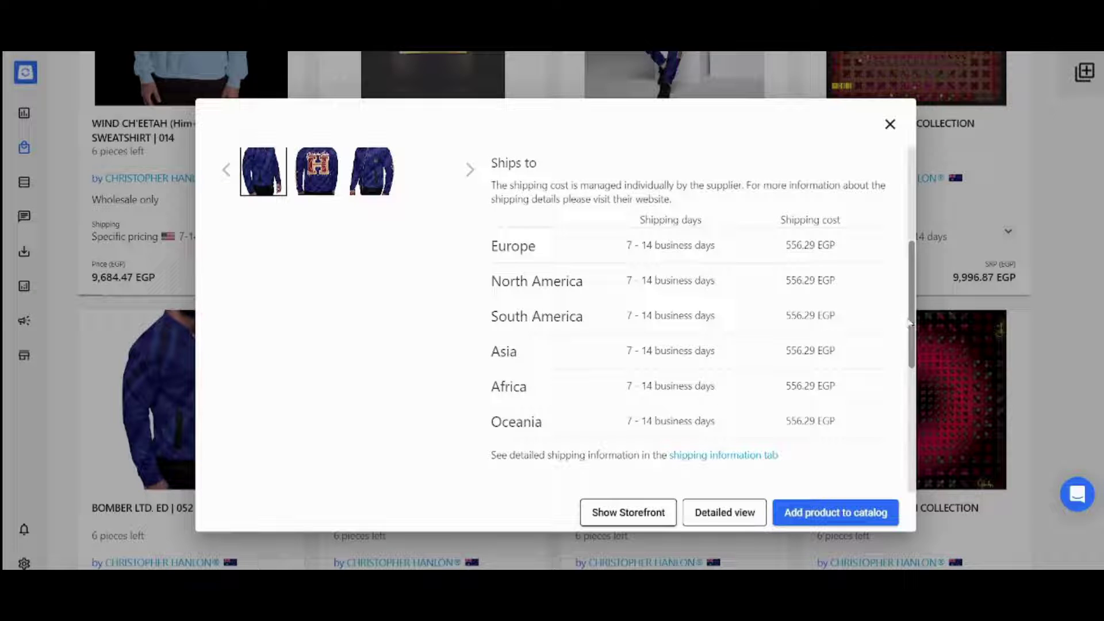
pyautogui.moveTo(910, 323); pyautogui.dragTo(926, 450)
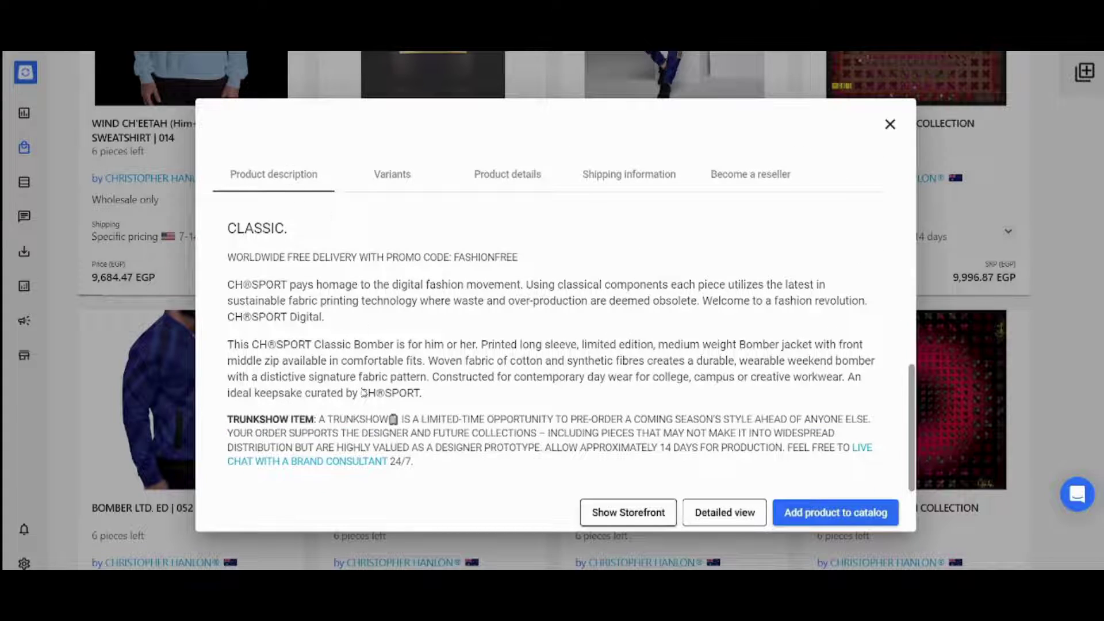
# - Review the jacket's Variants, Product details, Shipping information and Become a reseller tabs
pyautogui.click(404, 175)
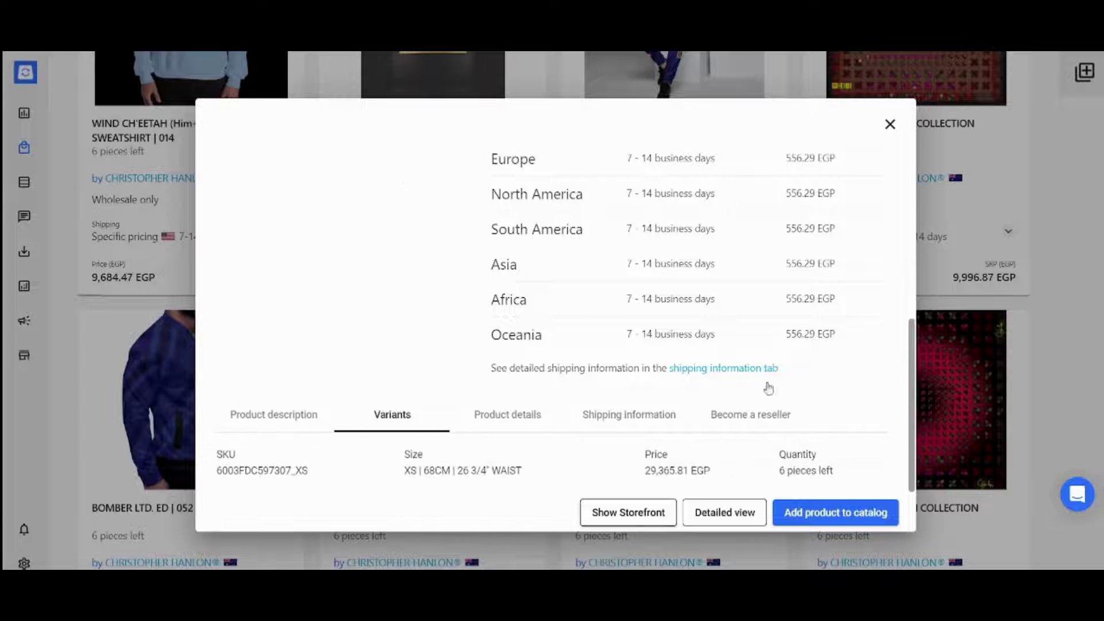
pyautogui.click(501, 427)
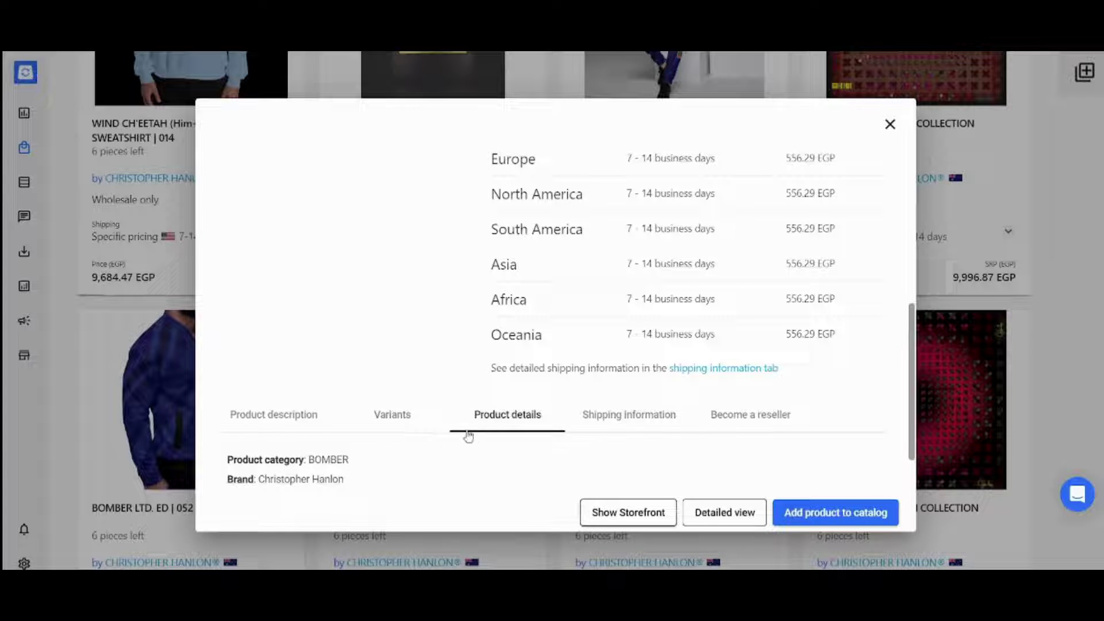
pyautogui.click(648, 421)
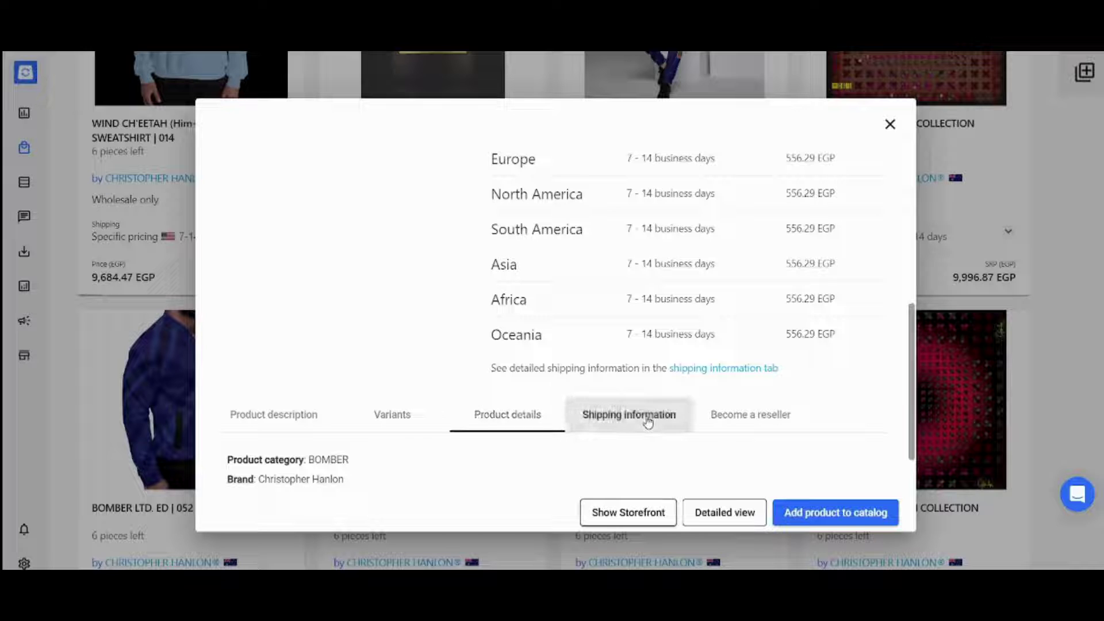
pyautogui.click(720, 422)
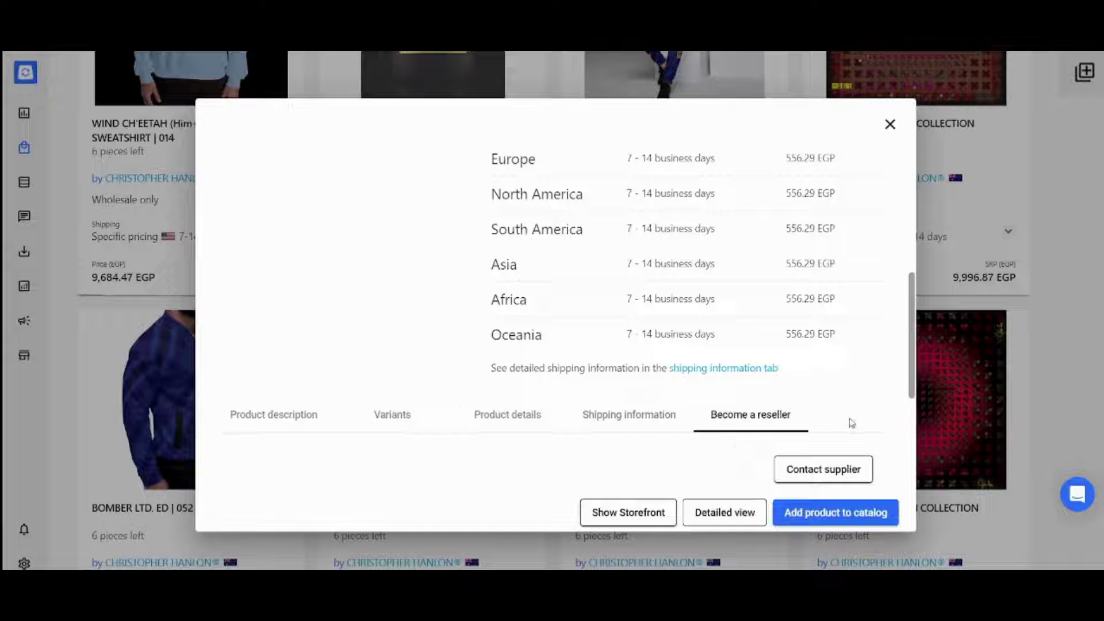
pyautogui.click(260, 421)
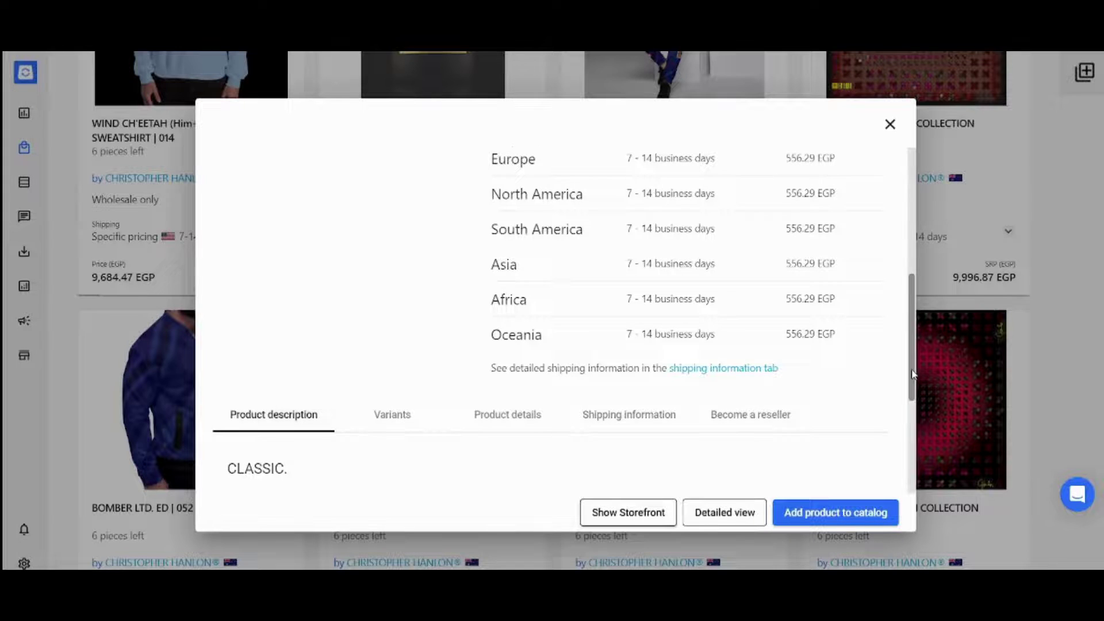
pyautogui.moveTo(913, 374); pyautogui.dragTo(901, 219)
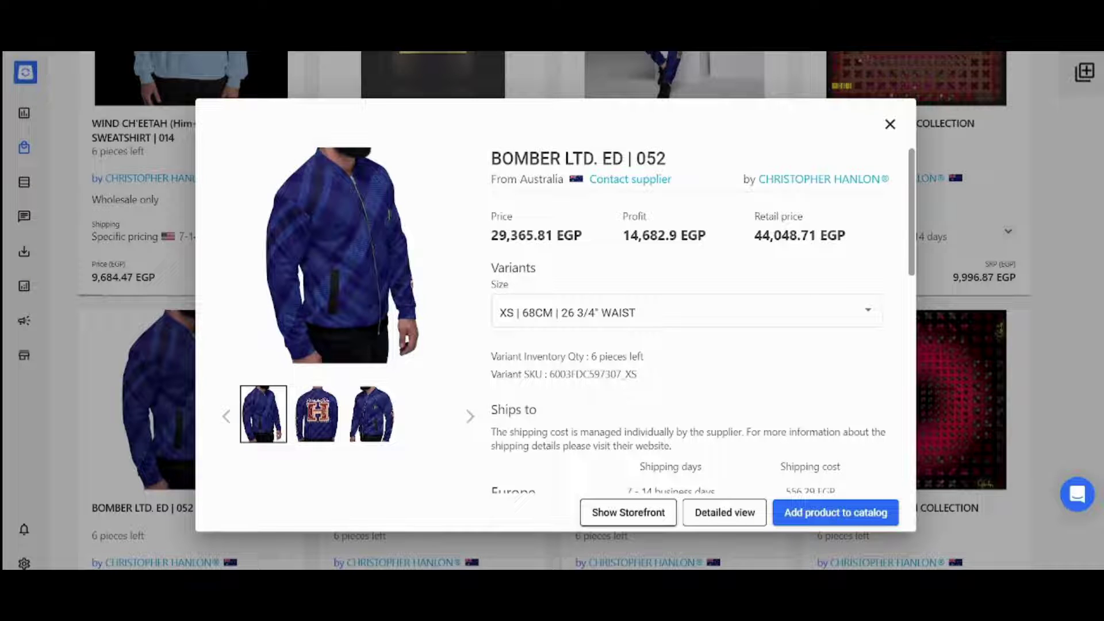
# - Try adding the jacket to the catalog, dismiss the reseller notice, and close the preview
pyautogui.click(839, 510)
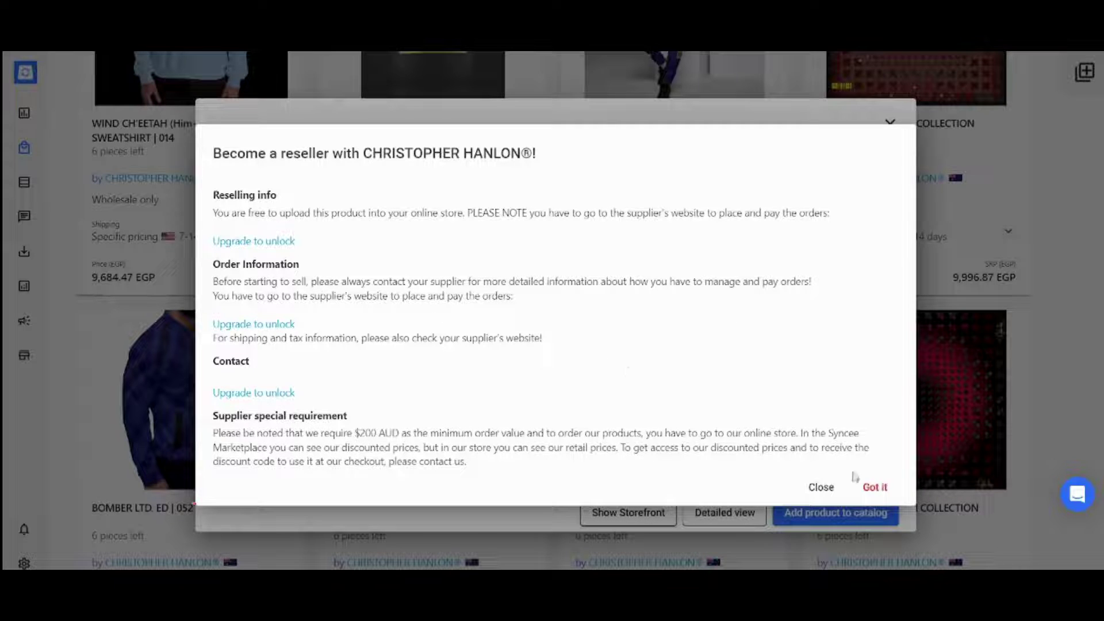
pyautogui.click(821, 488)
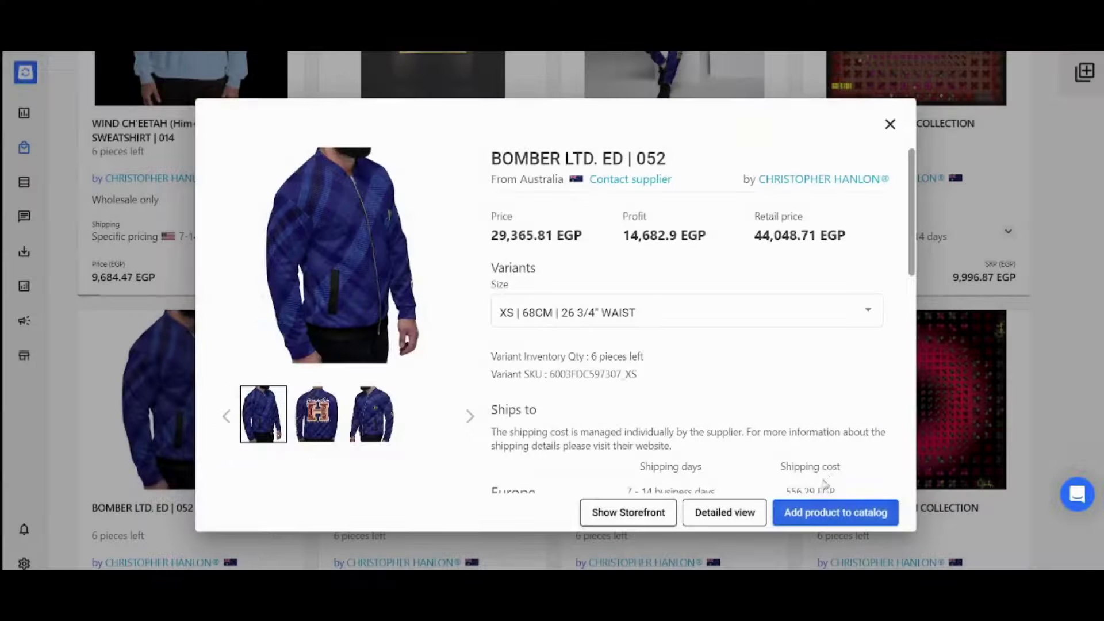
pyautogui.click(890, 124)
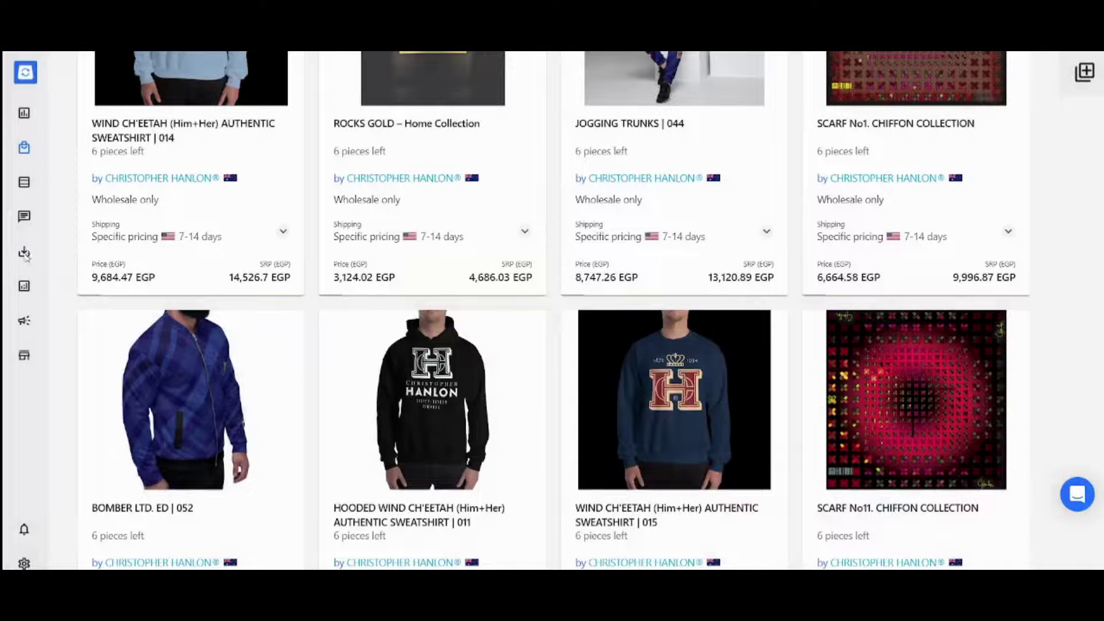
pyautogui.moveTo(92, 273)
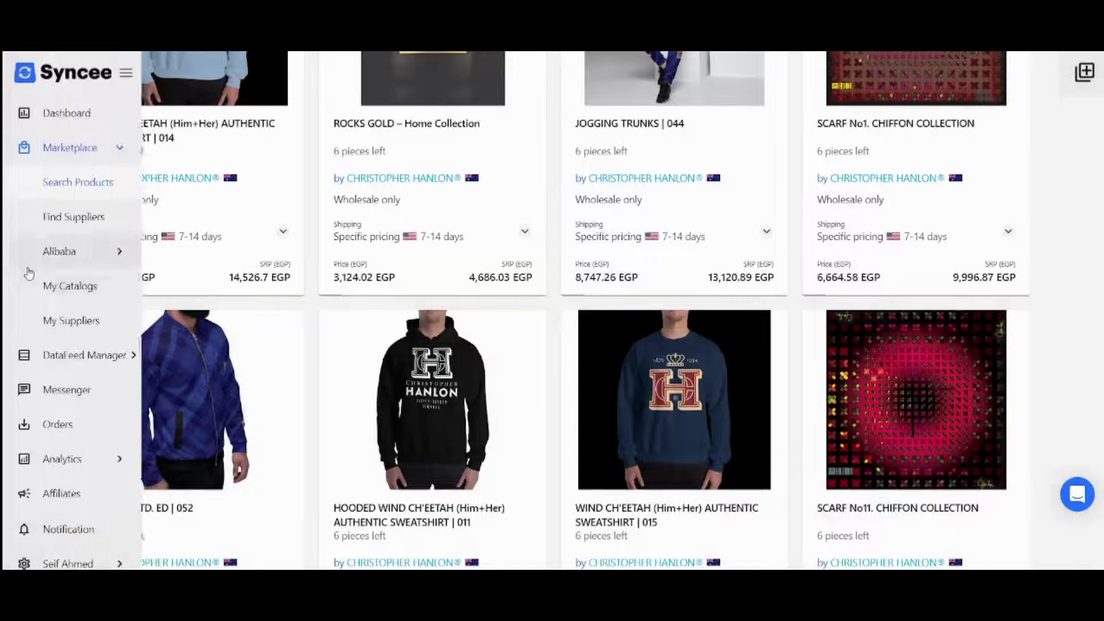
# - Dismiss the Picked for you popup and check the store's empty Products and Orders pages
pyautogui.click(67, 431)
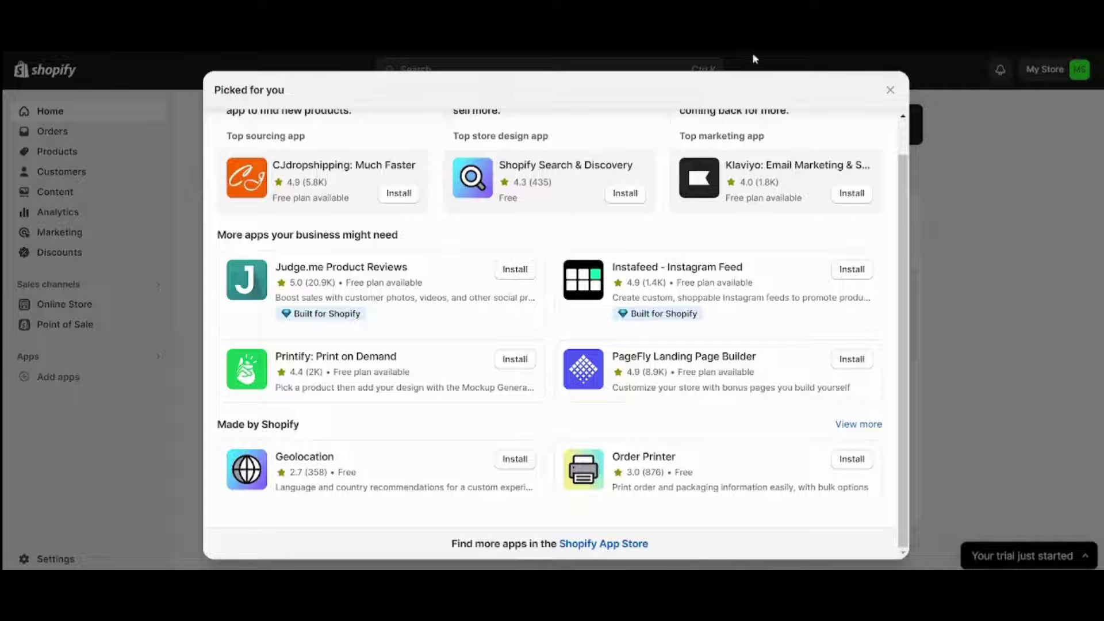
pyautogui.click(890, 90)
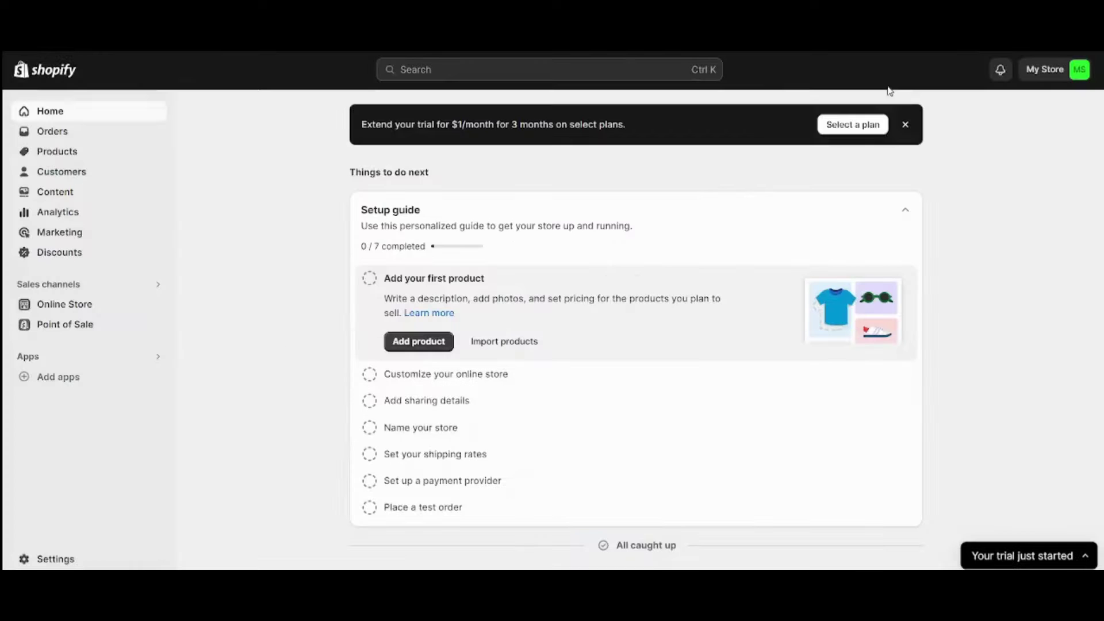
pyautogui.click(81, 154)
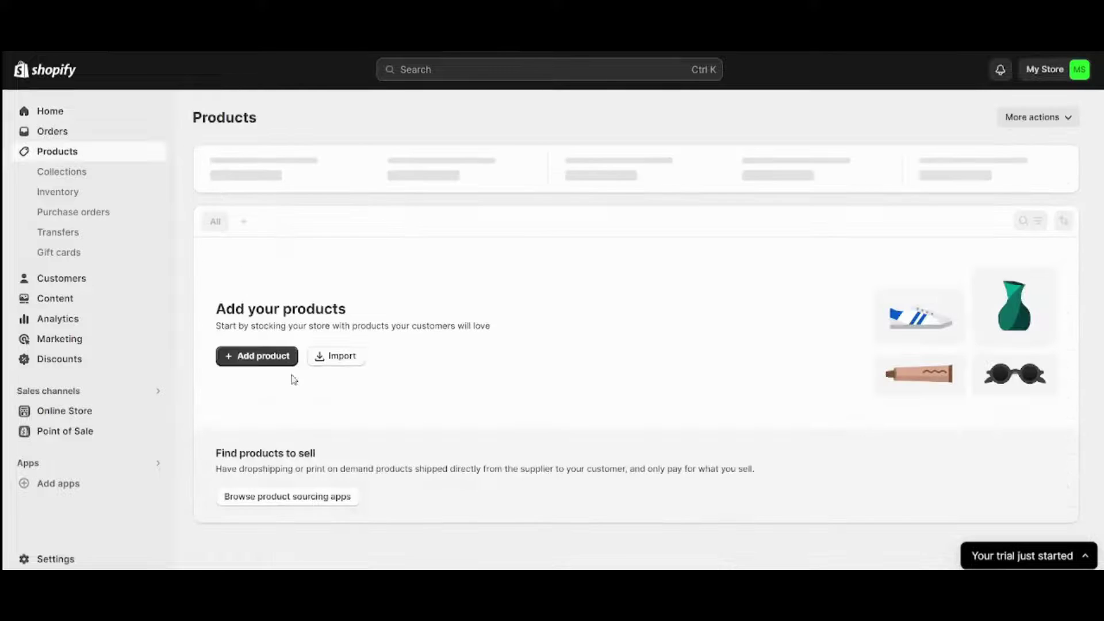
pyautogui.click(53, 135)
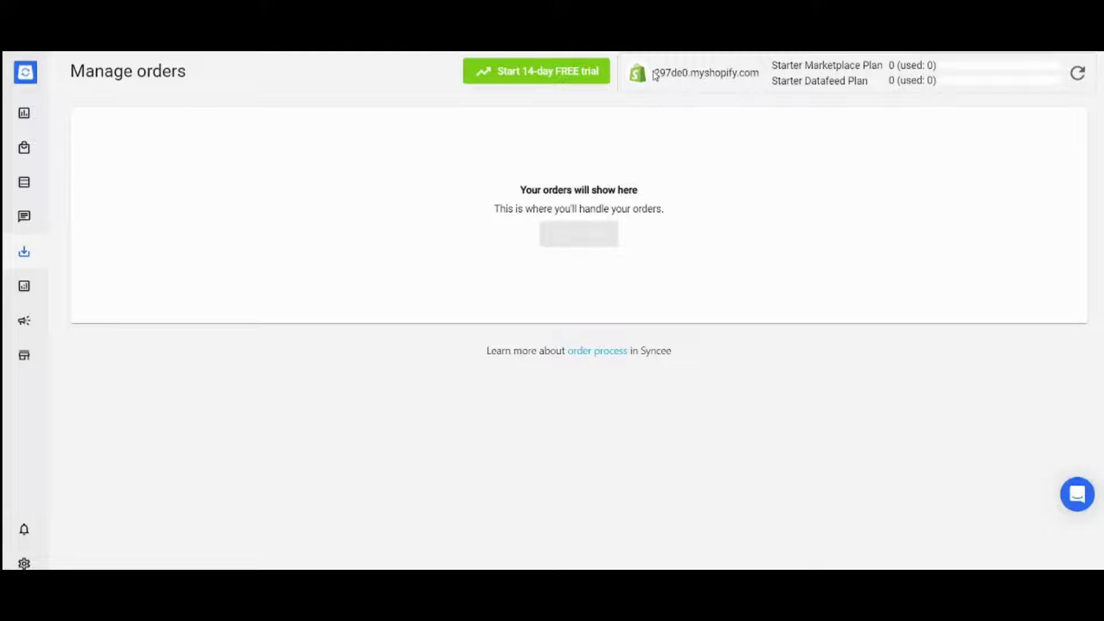
# - Select the connected store's address, browse the My shops platform cards, and return to Dashboard
pyautogui.moveTo(655, 75); pyautogui.dragTo(754, 79)
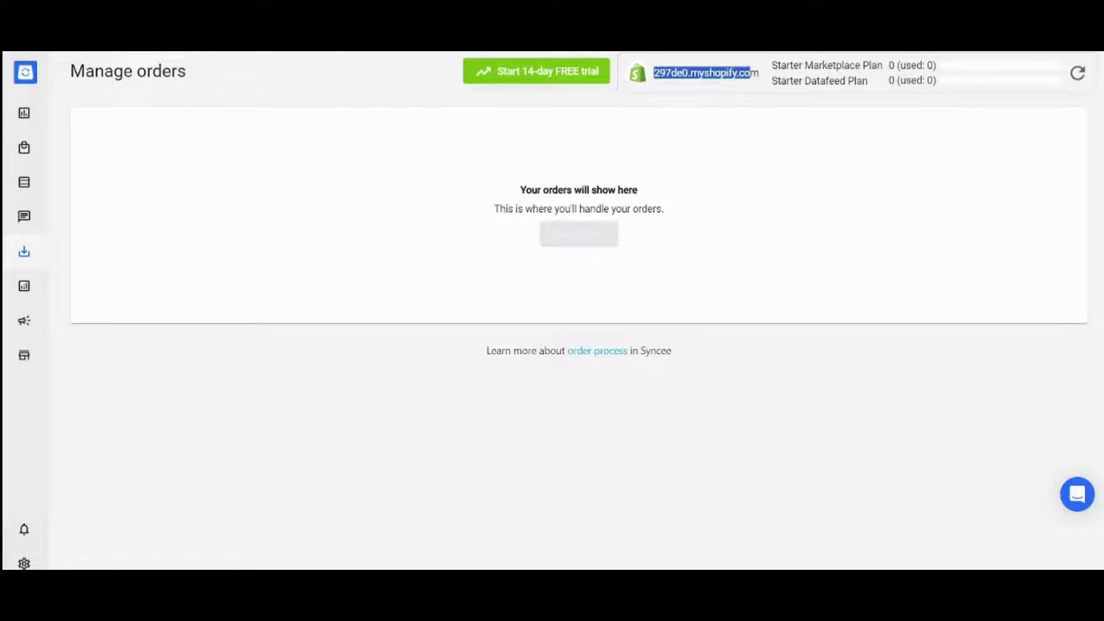
pyautogui.hotkey('alt', 'Tab')
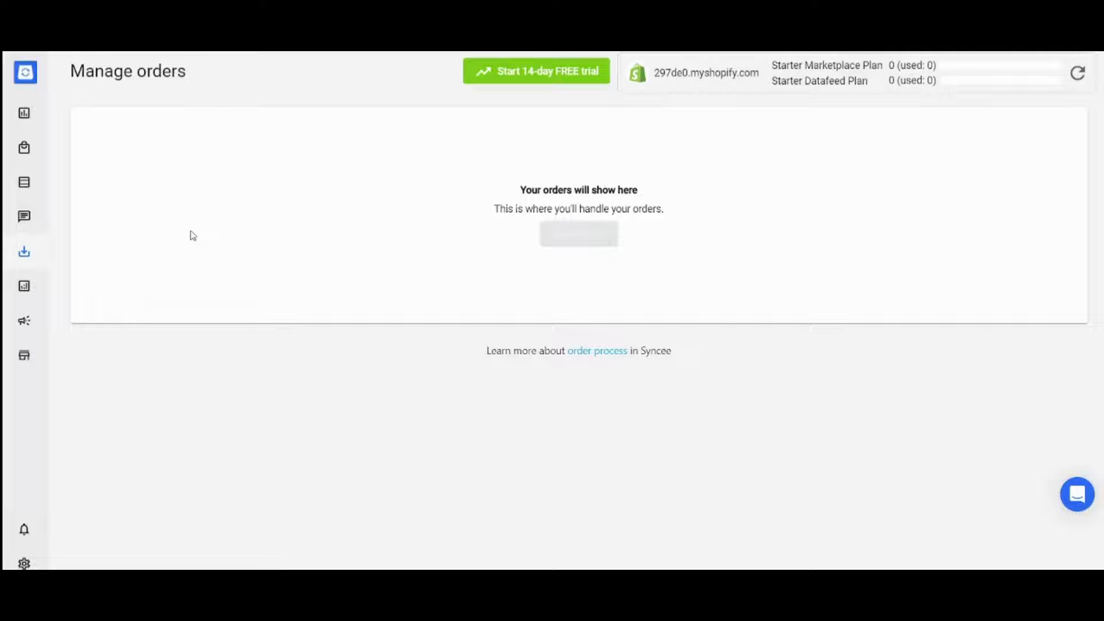
pyautogui.moveTo(40, 333)
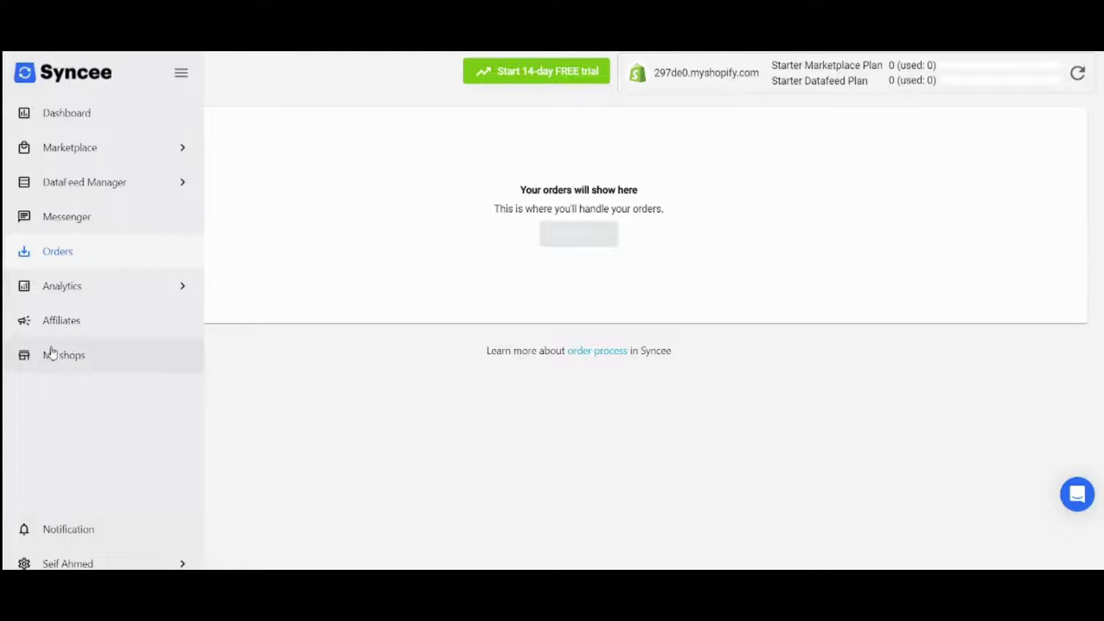
pyautogui.click(65, 363)
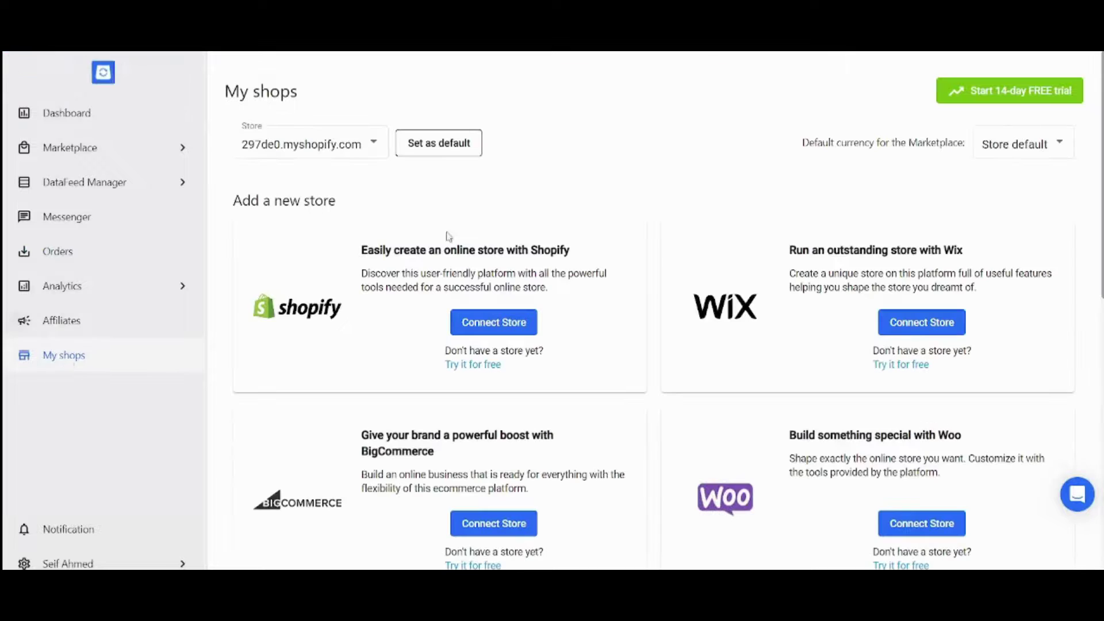
pyautogui.scroll(-3, 690, 171)
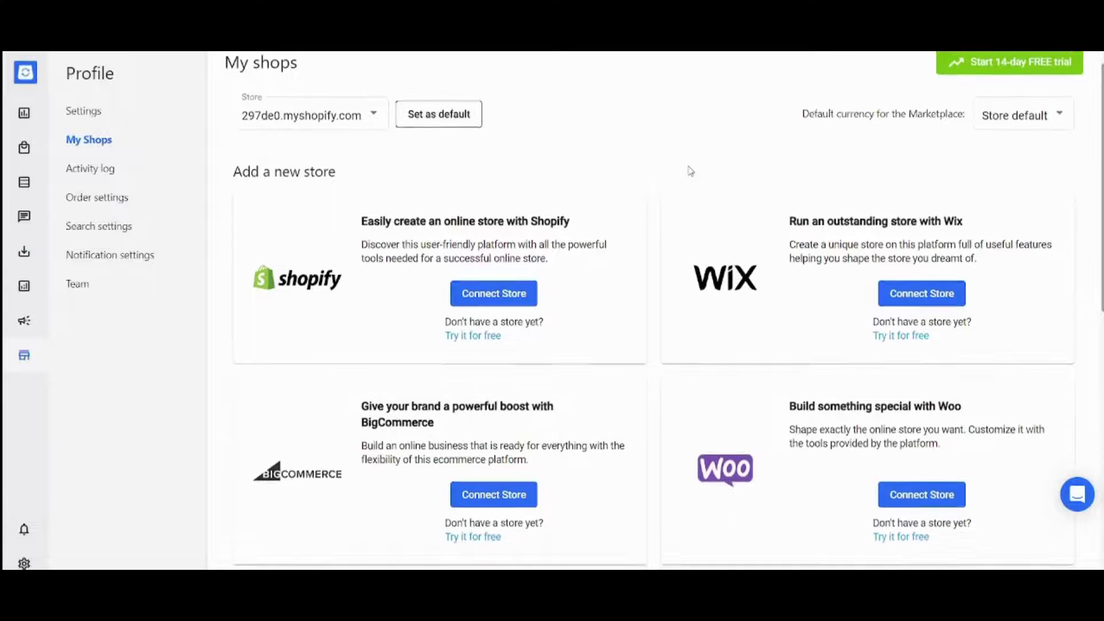
pyautogui.scroll(-7, 690, 170)
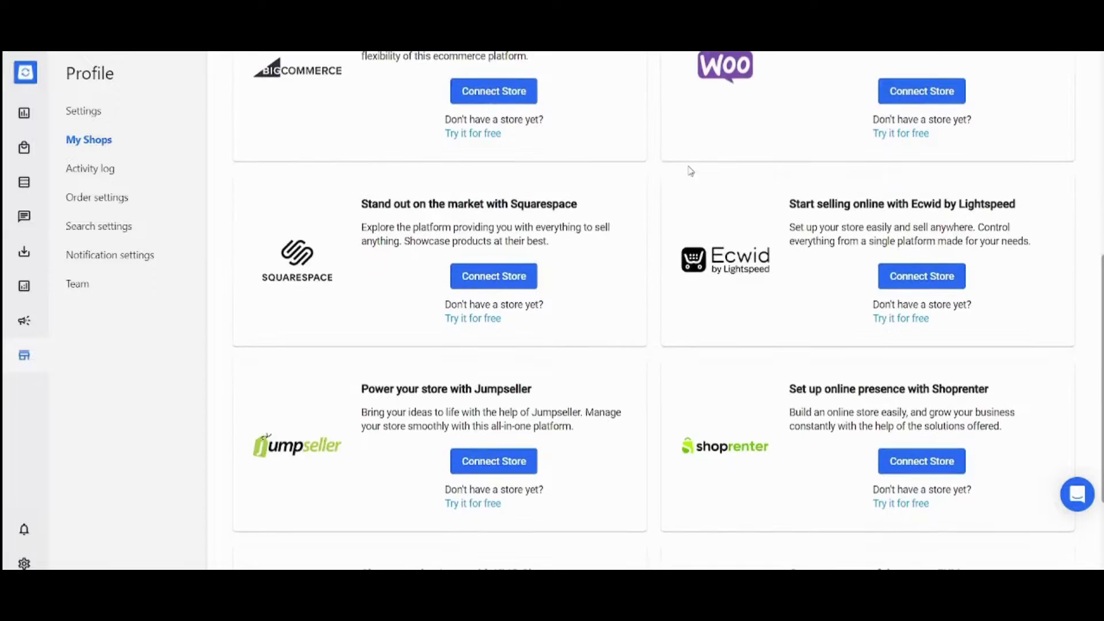
pyautogui.scroll(10, 689, 170)
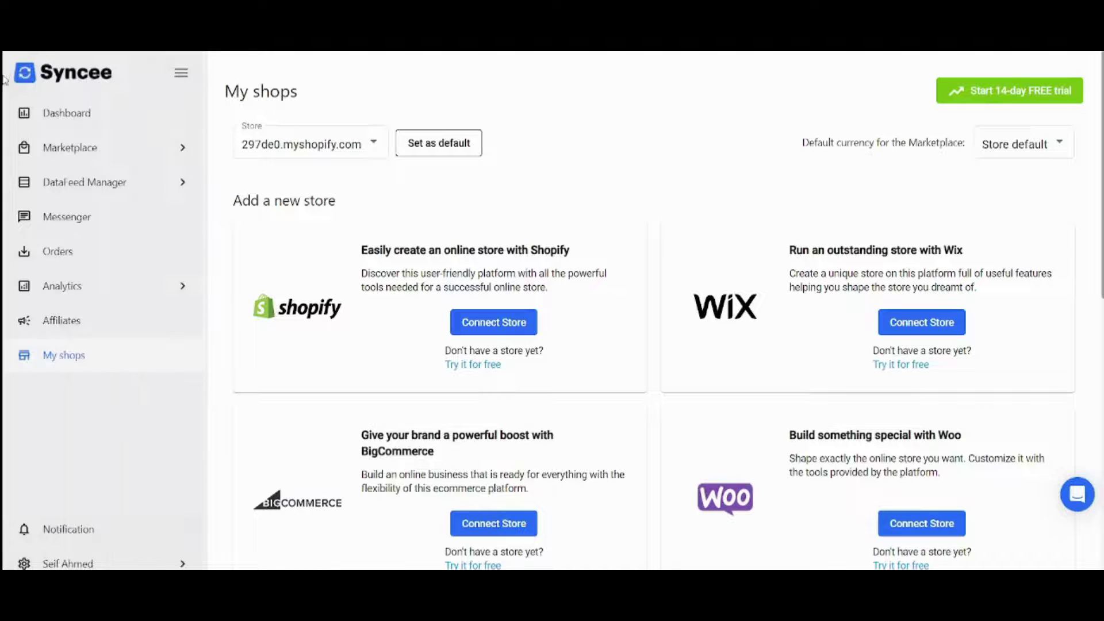
pyautogui.click(30, 117)
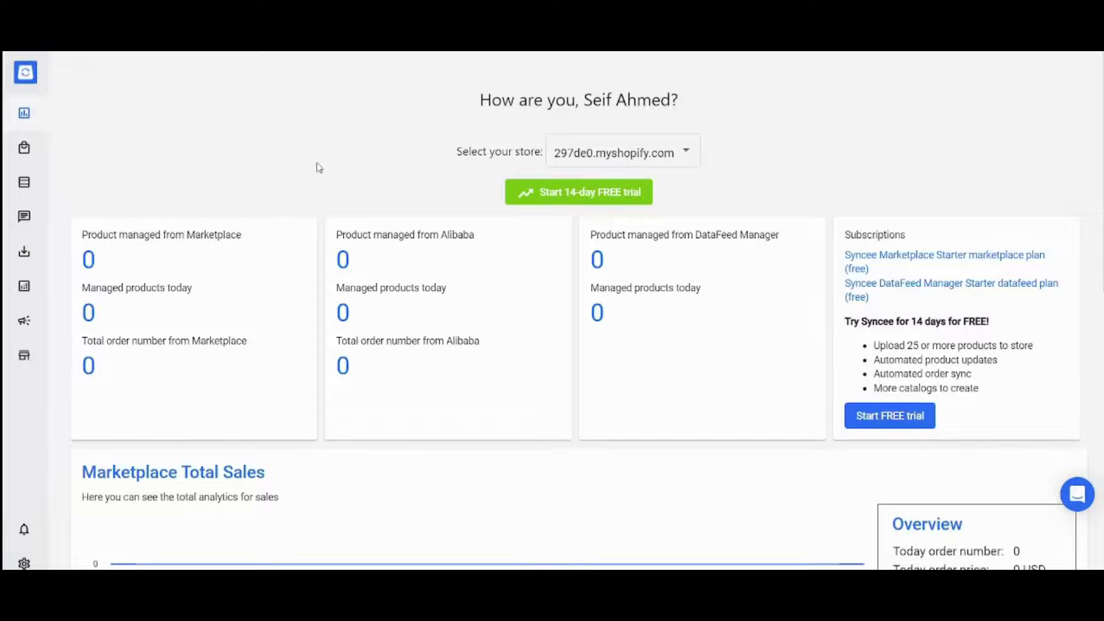
# - View Orders Analytics for 21.11.2023–21.12.2023: total quantity 0, zero USD profit and revenue
pyautogui.moveTo(44, 313)
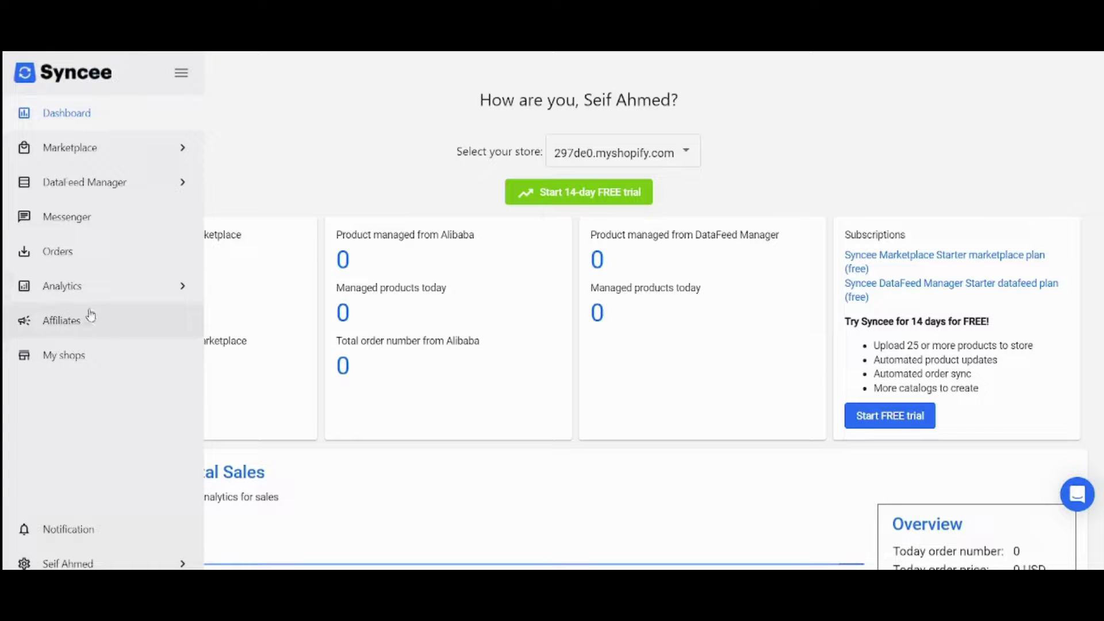
pyautogui.click(100, 294)
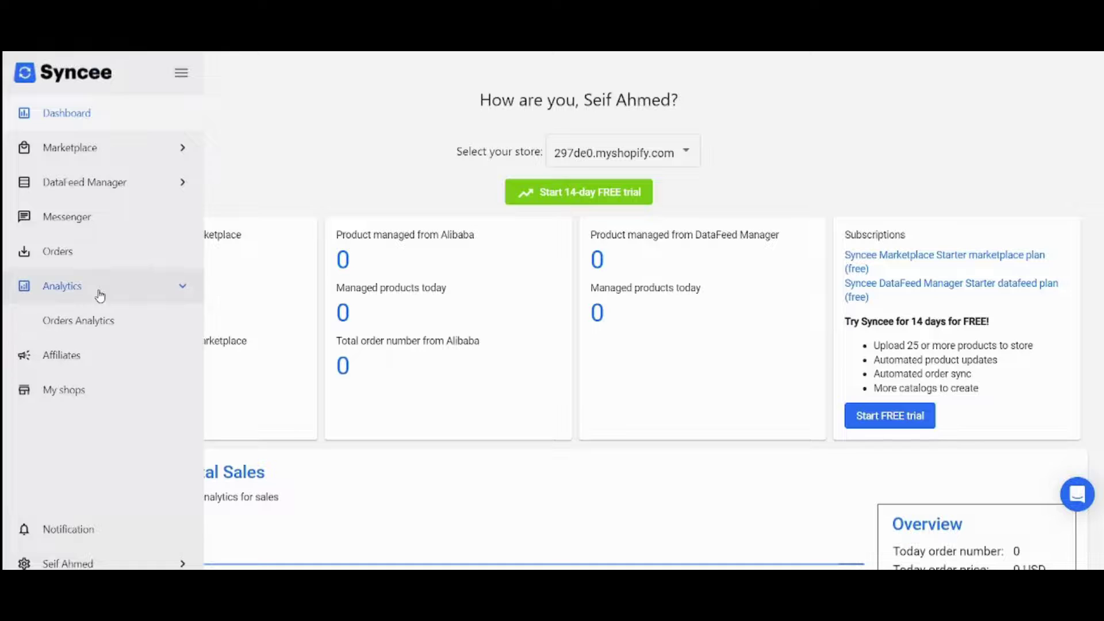
pyautogui.click(114, 323)
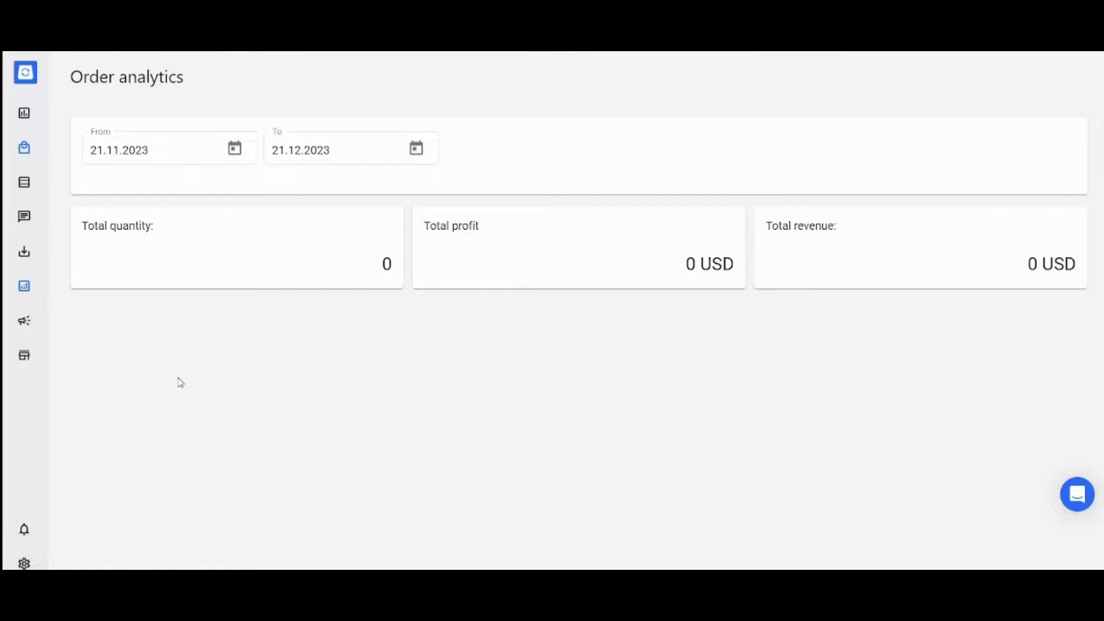
pyautogui.moveTo(6, 247)
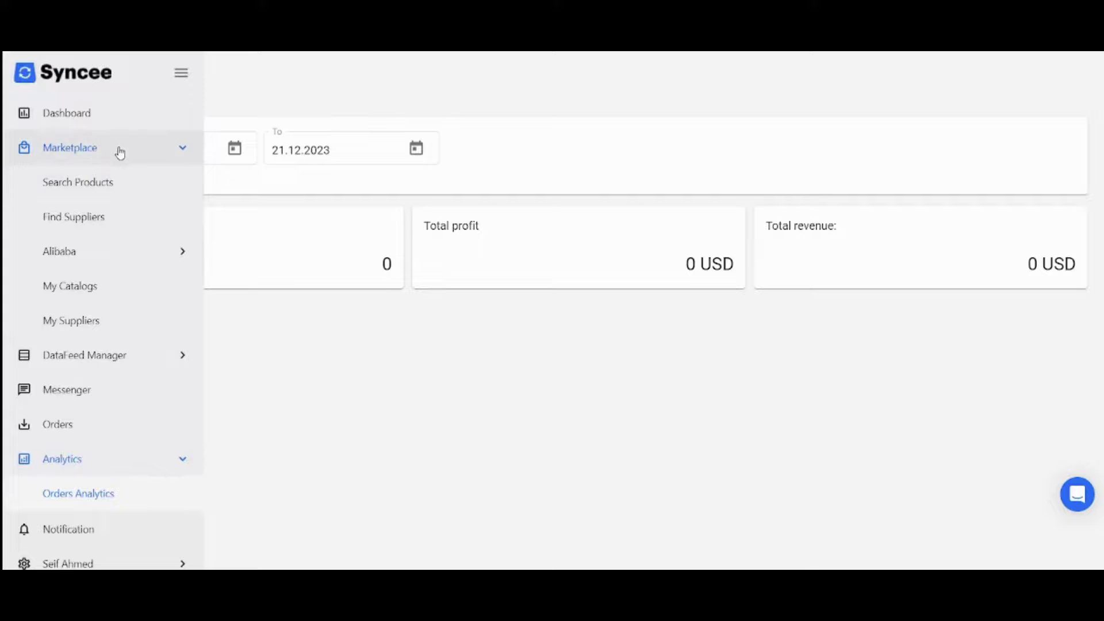
# - View Find Suppliers and the Connect Alibaba.com search page, then return to the dashboard
pyautogui.click(99, 217)
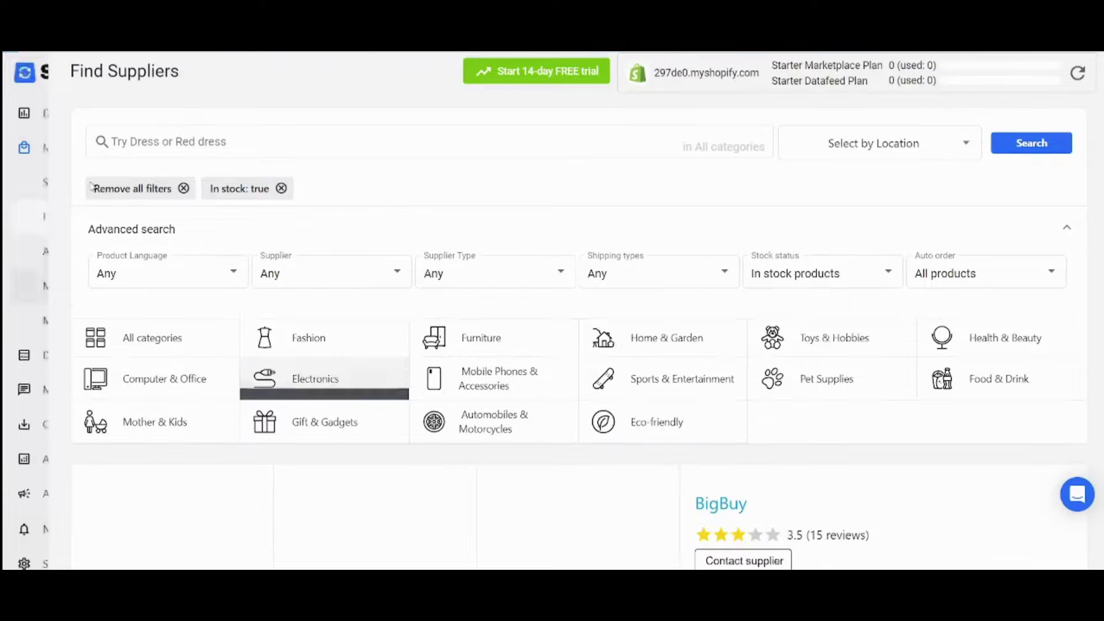
pyautogui.moveTo(35, 157)
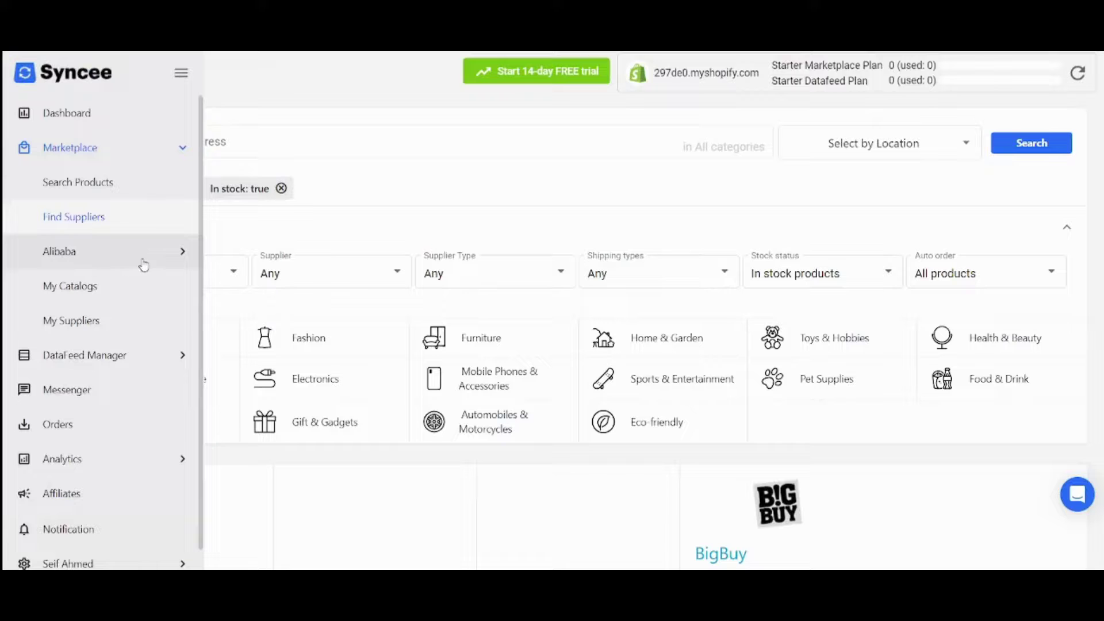
pyautogui.click(95, 263)
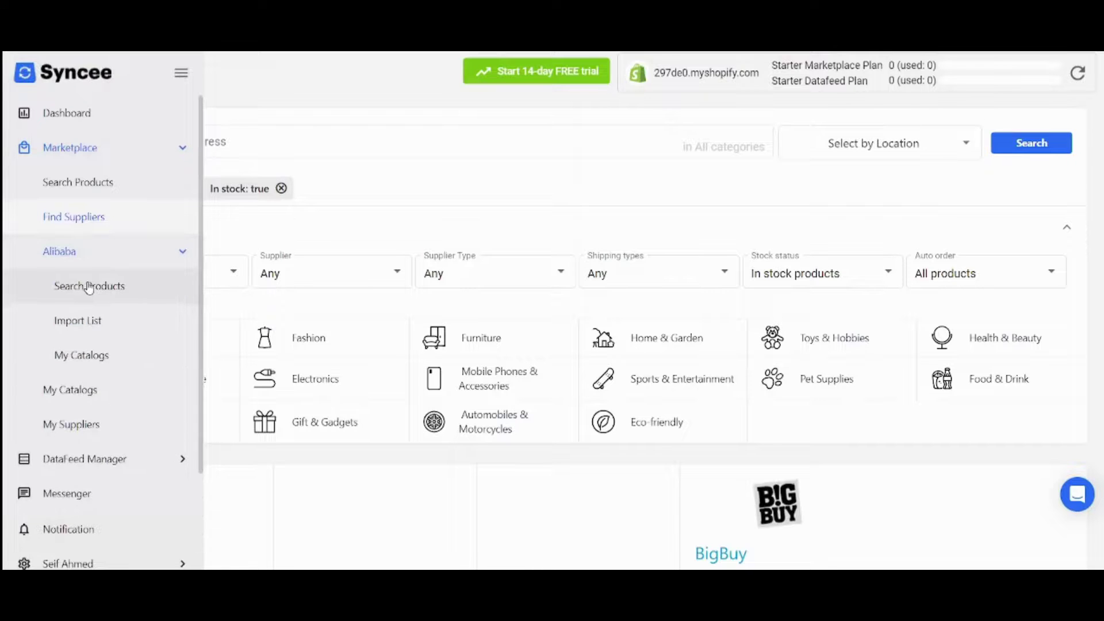
pyautogui.click(89, 286)
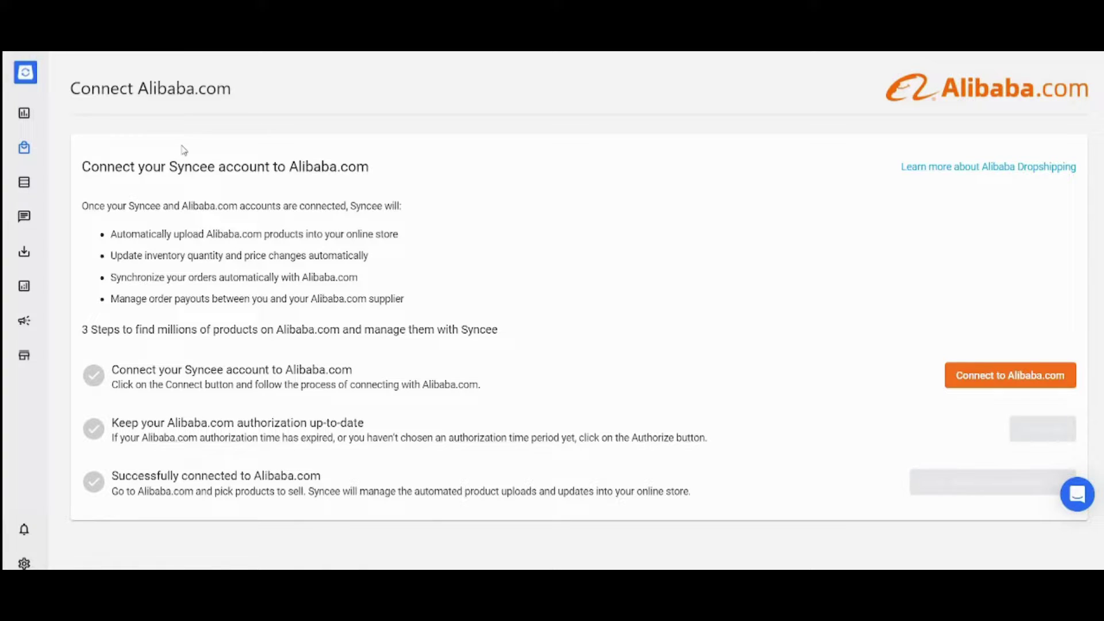
pyautogui.moveTo(32, 88)
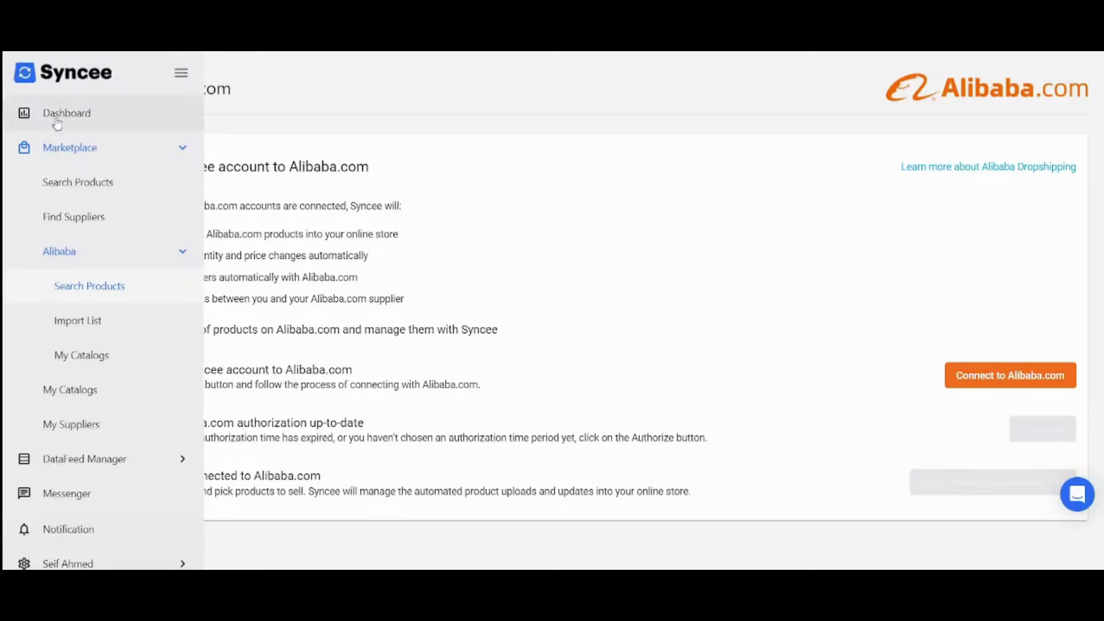
pyautogui.click(81, 116)
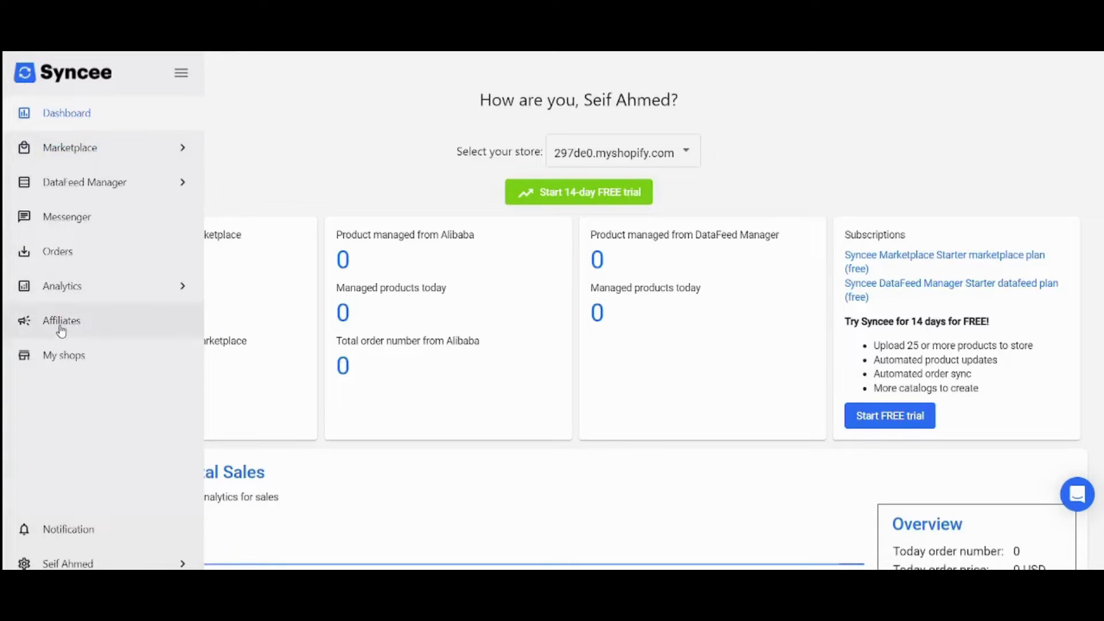
# - Open the Affiliates page and scroll down to its Login and Register buttons
pyautogui.click(62, 321)
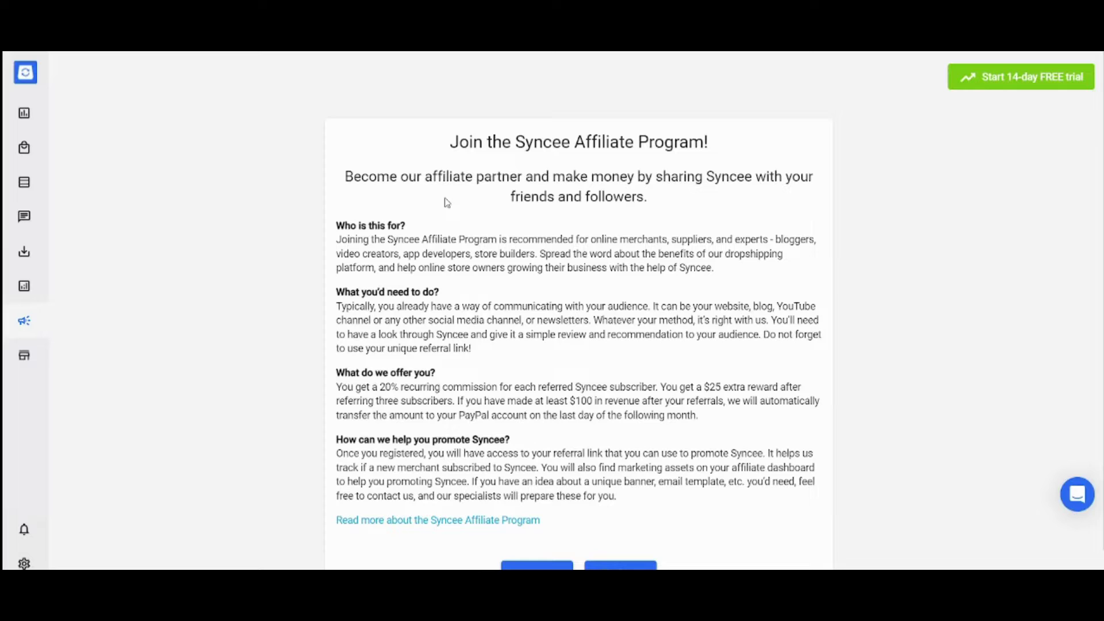
pyautogui.scroll(-1, 447, 203)
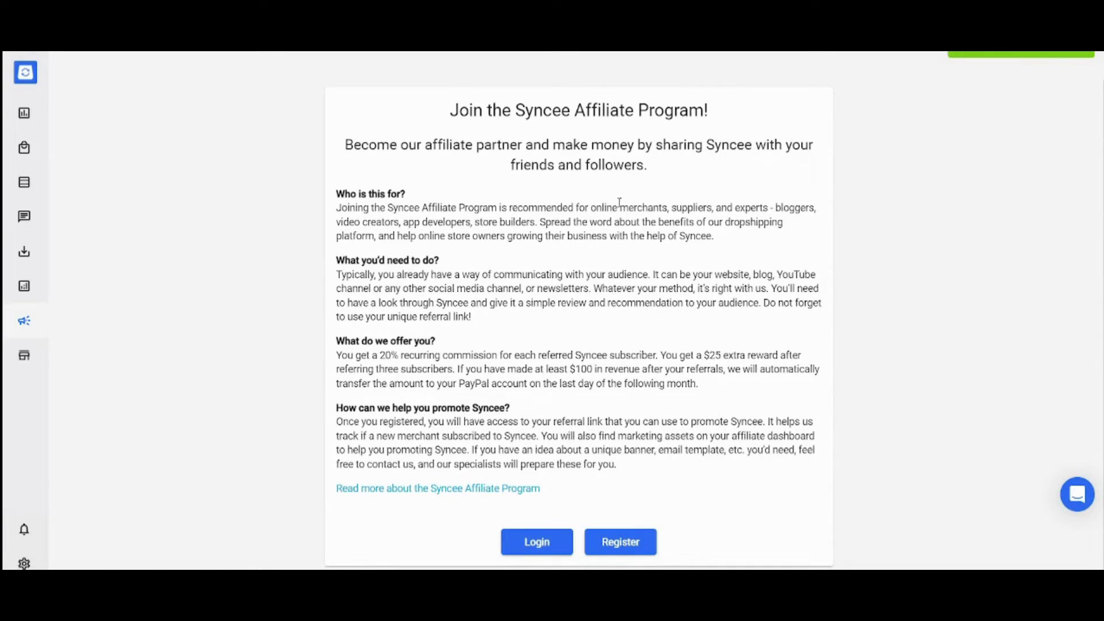
pyautogui.click(632, 547)
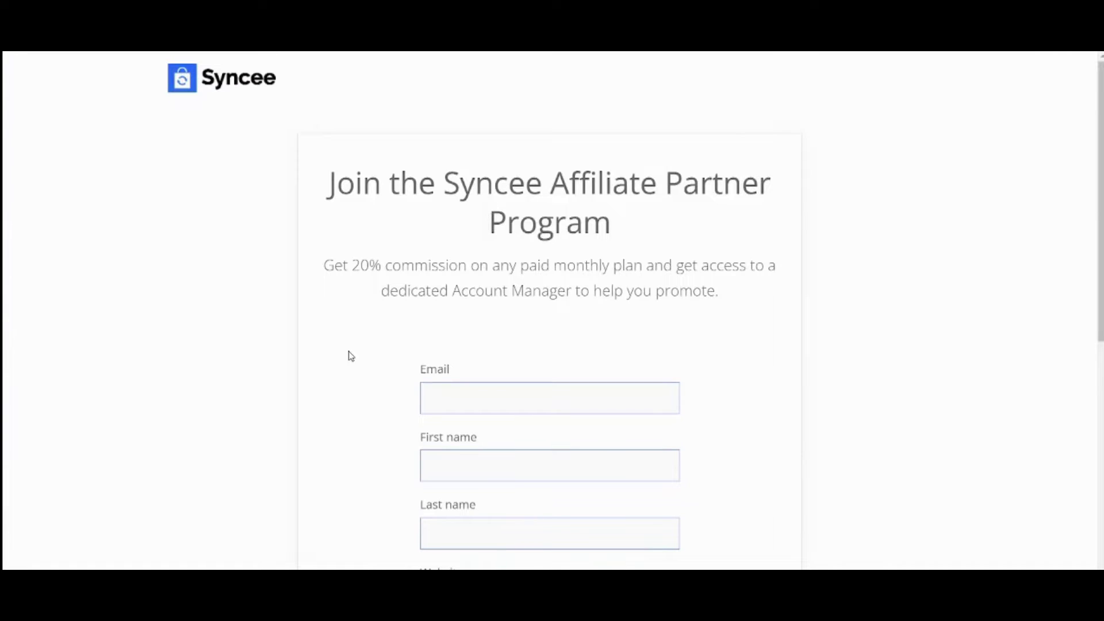
pyautogui.scroll(-7, 351, 356)
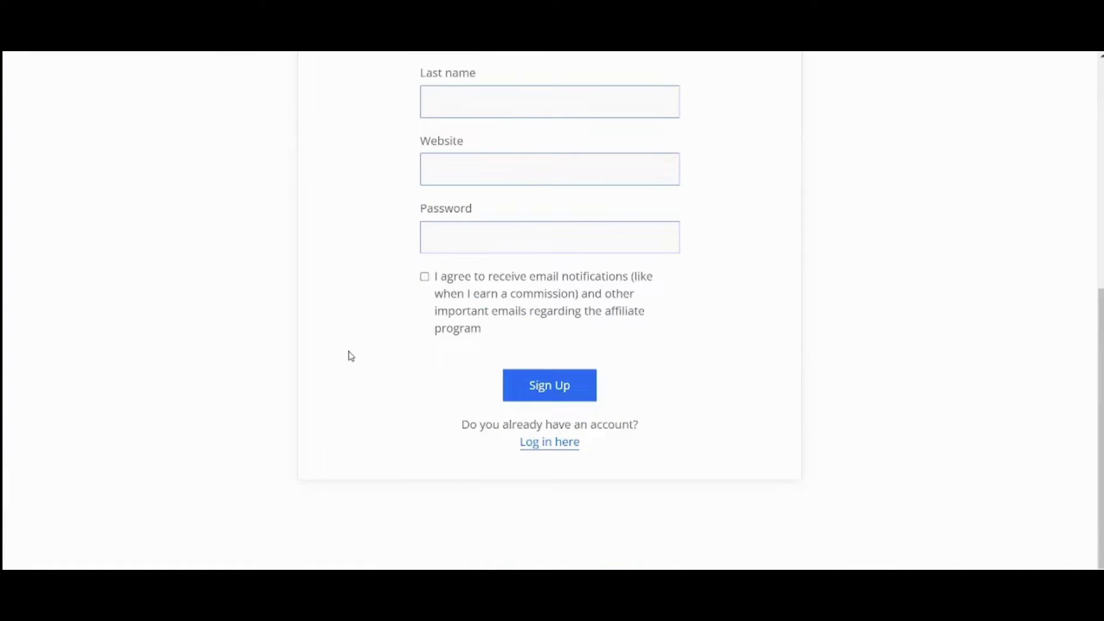
pyautogui.scroll(7, 351, 356)
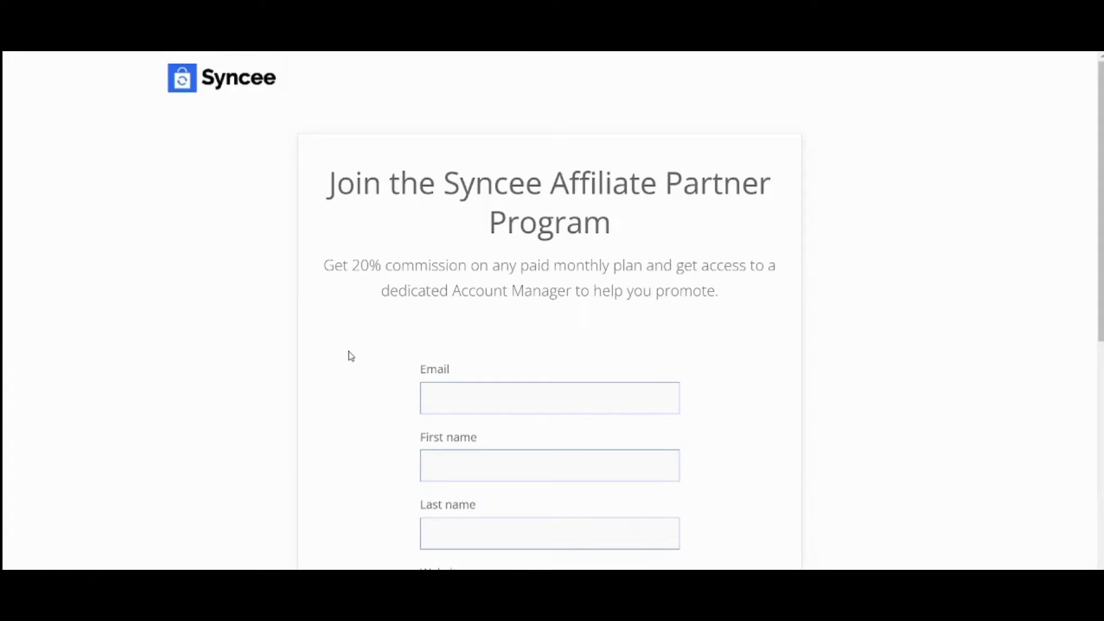